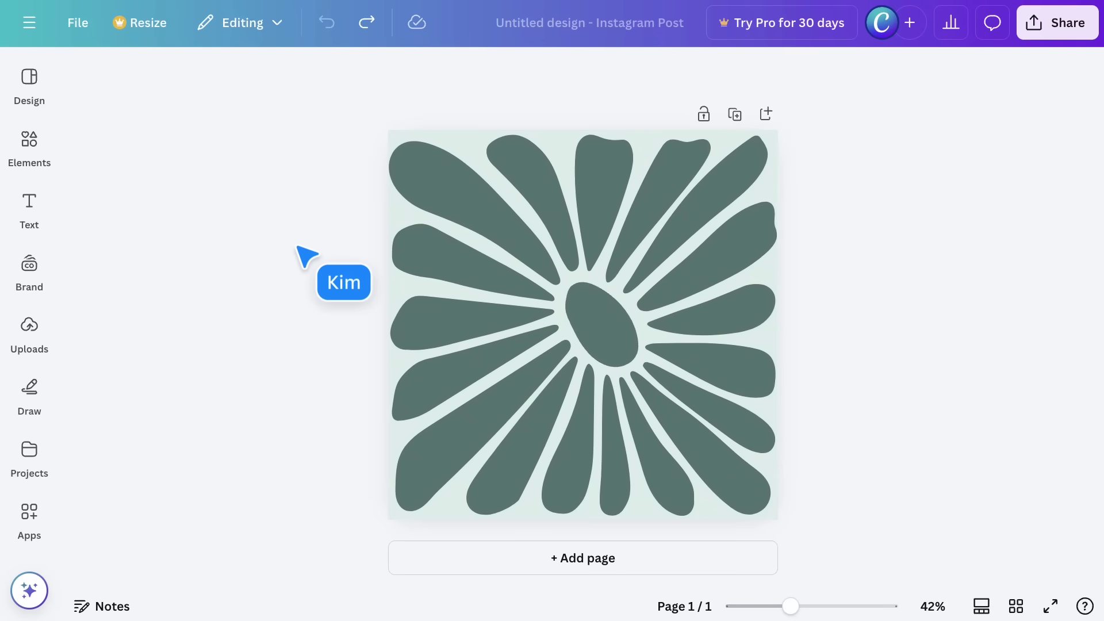
Add a text box reading 'Meditation Classes' at the flower's centre and select its text
left_click(44, 208)
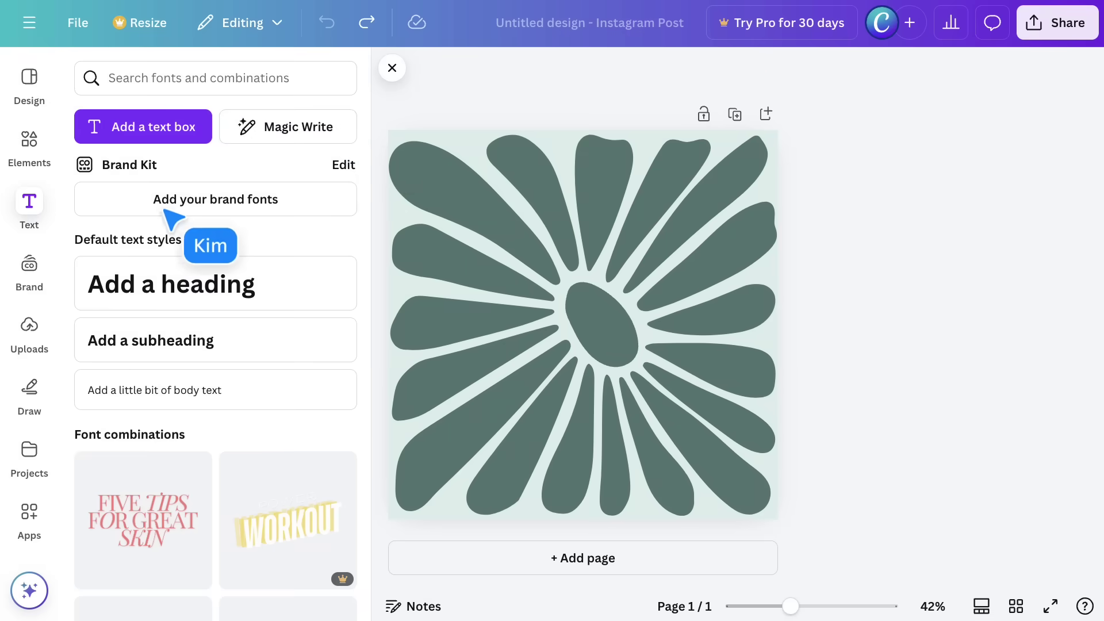
left_click(392, 68)
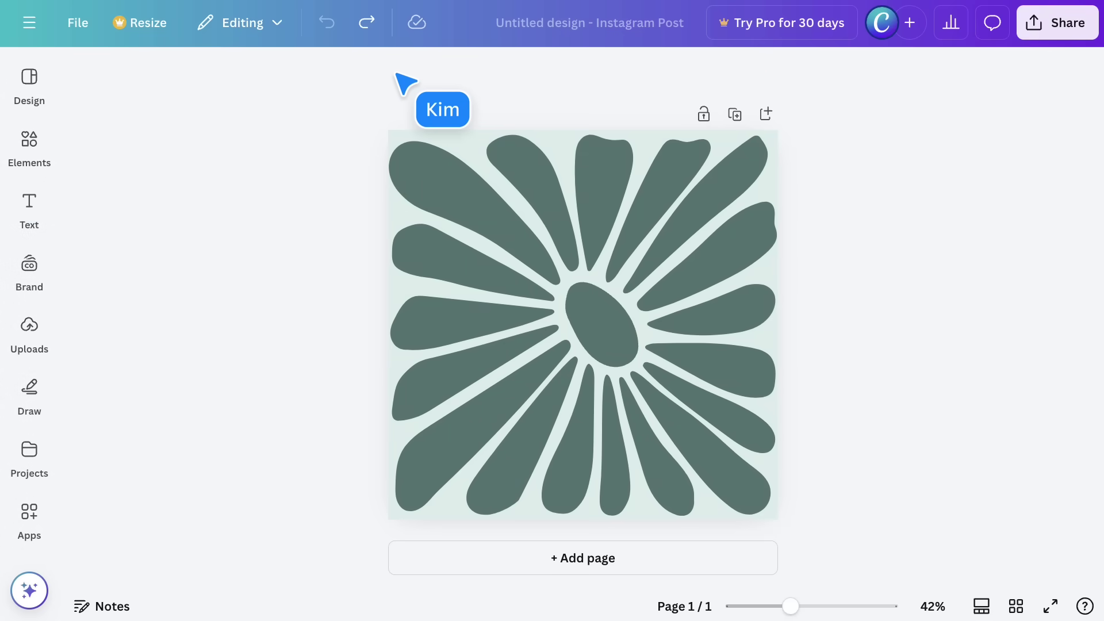
key("t")
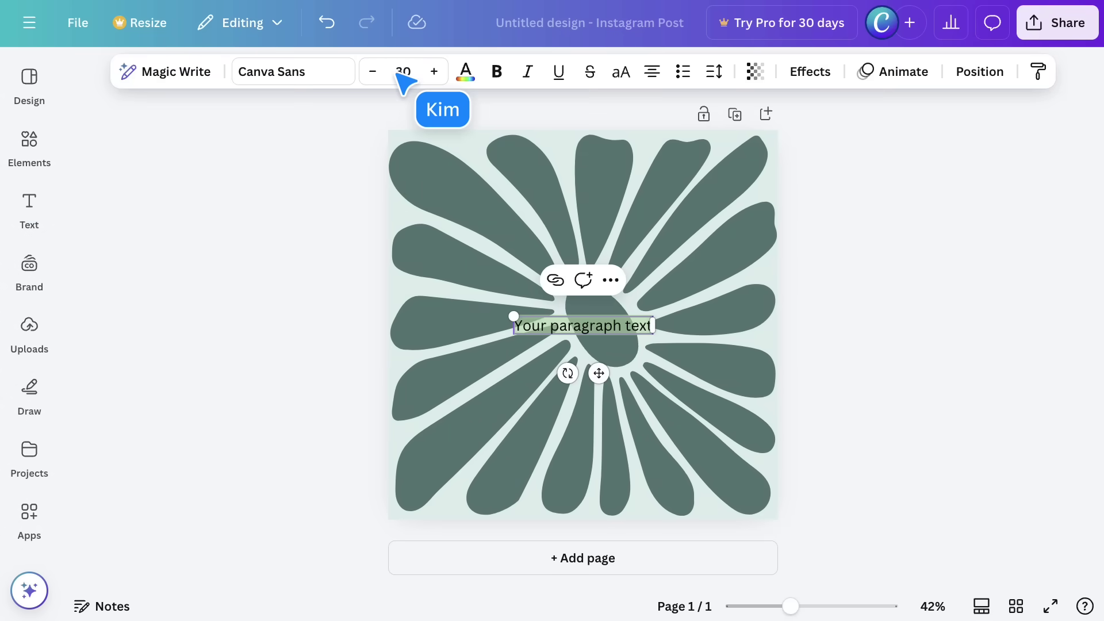
type("Meditation")
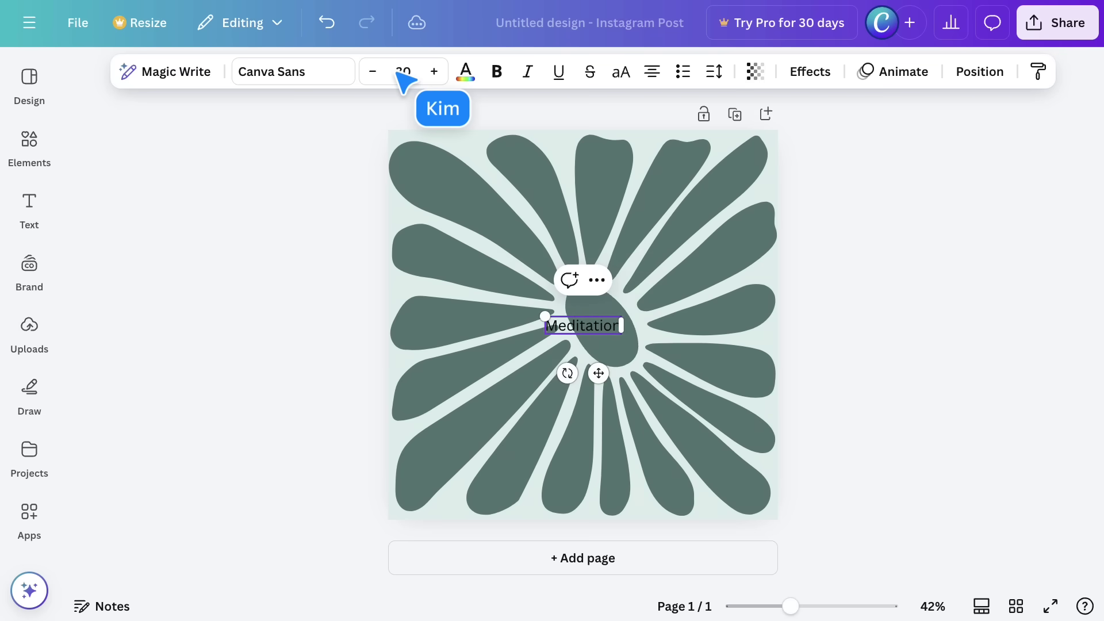
type(" Classes")
key("ctrl+a")
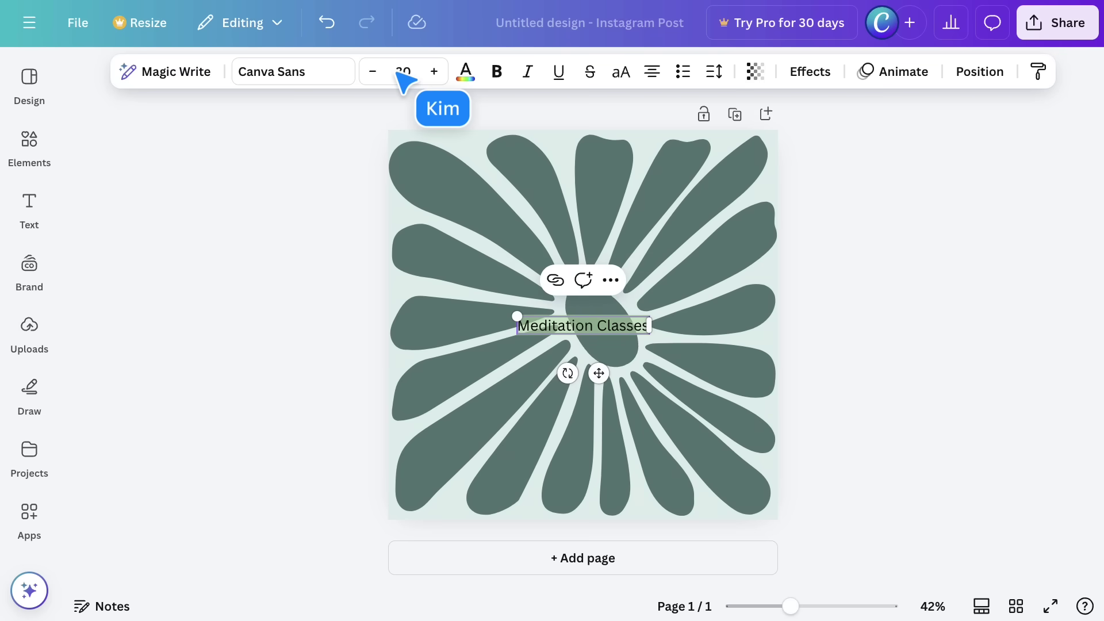
Switch the Meditation Classes text from Canva Sans to Arimo under Recently used
left_click(302, 76)
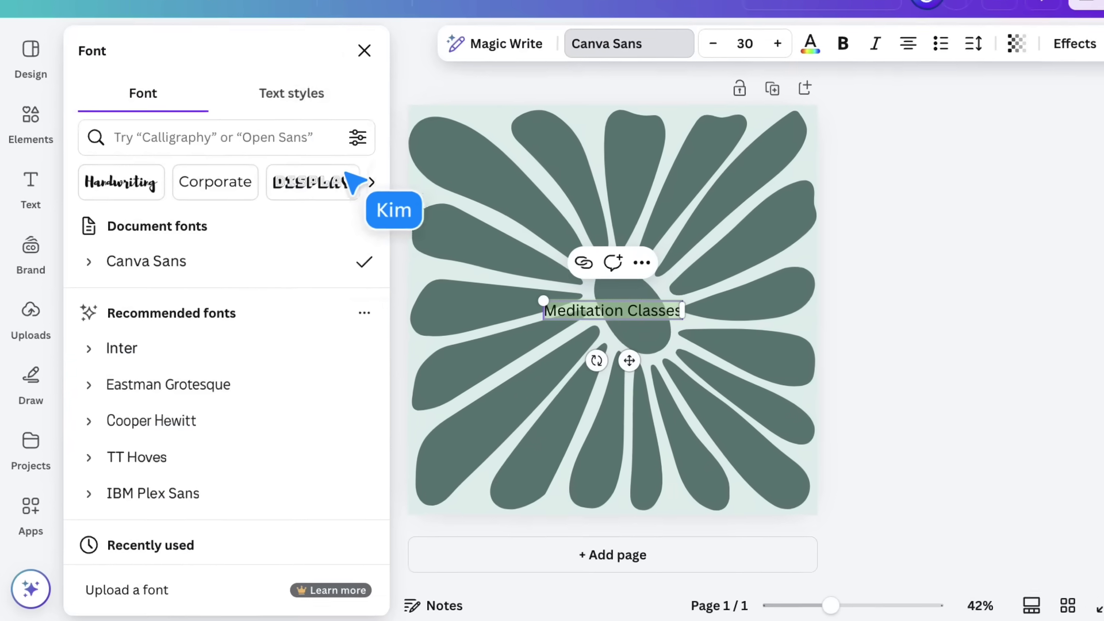
scroll(337, 227, "down", 4)
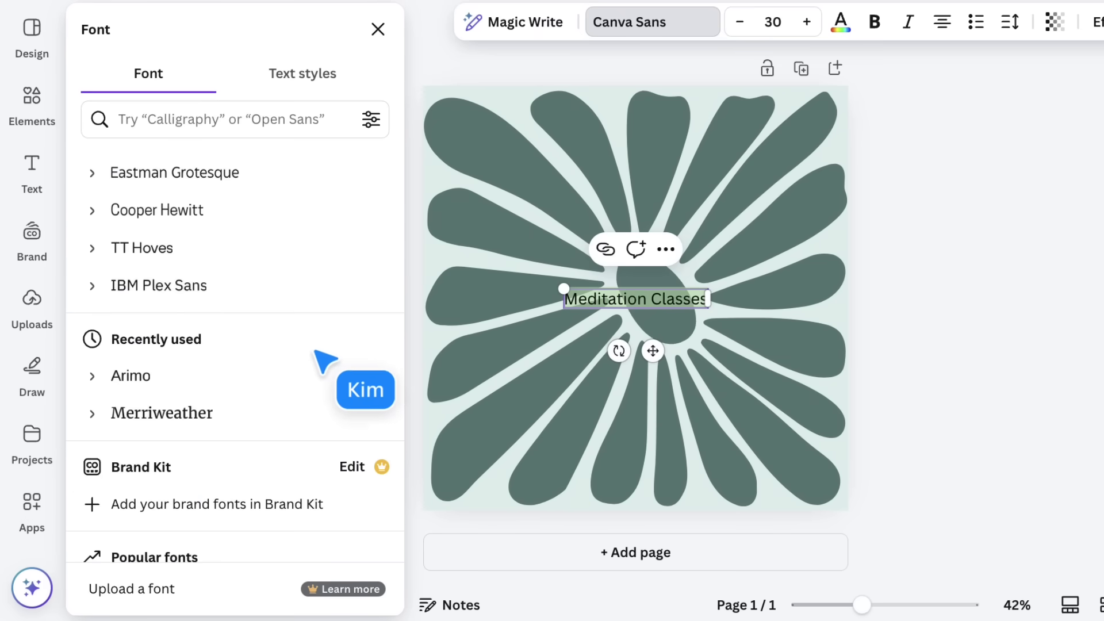
left_click(320, 360)
scroll(328, 368, "up", 3)
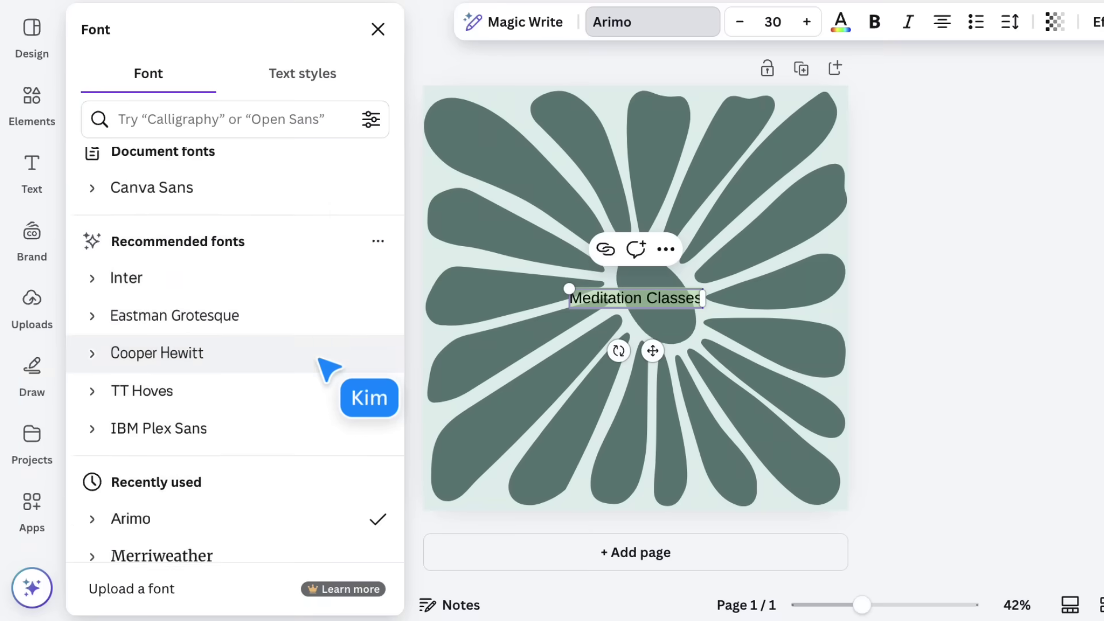
scroll(329, 368, "down", 5)
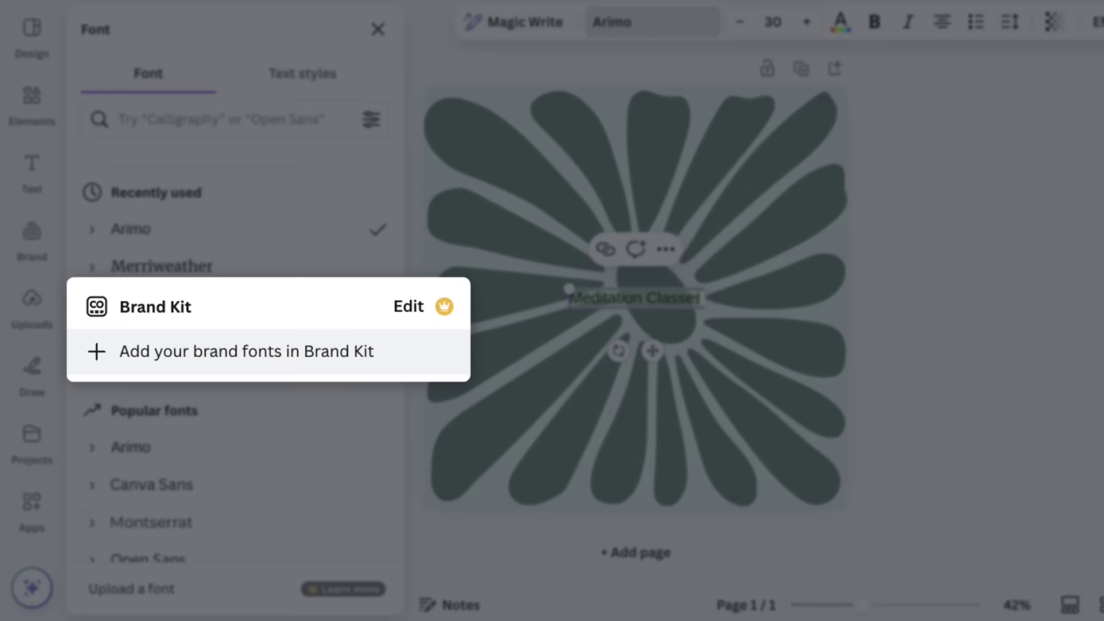
scroll(323, 365, "down", 10)
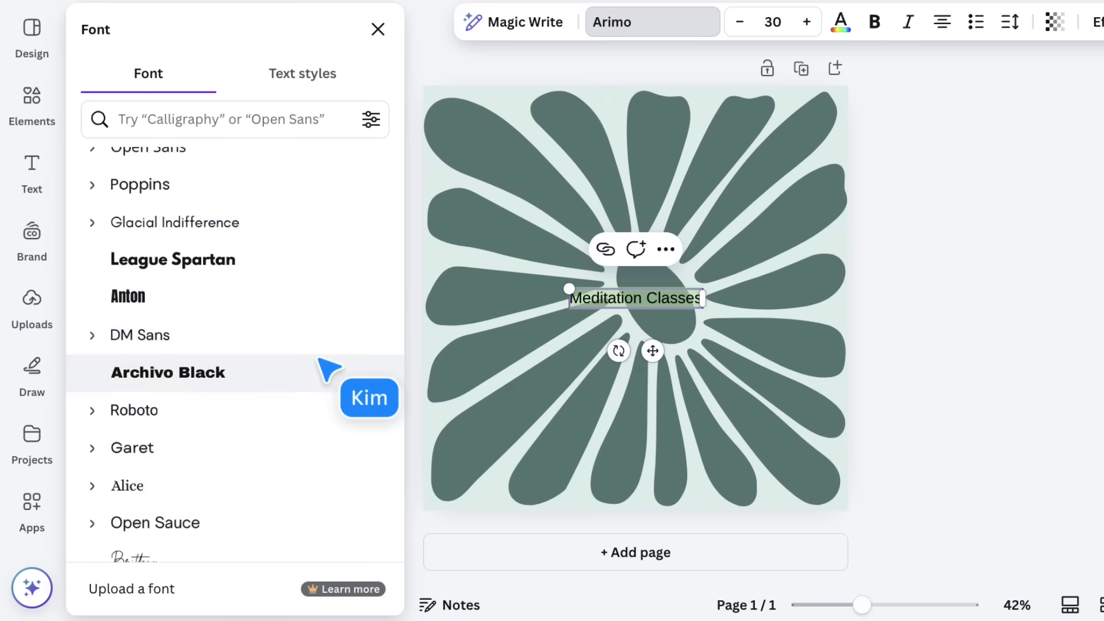
scroll(325, 367, "down", 6)
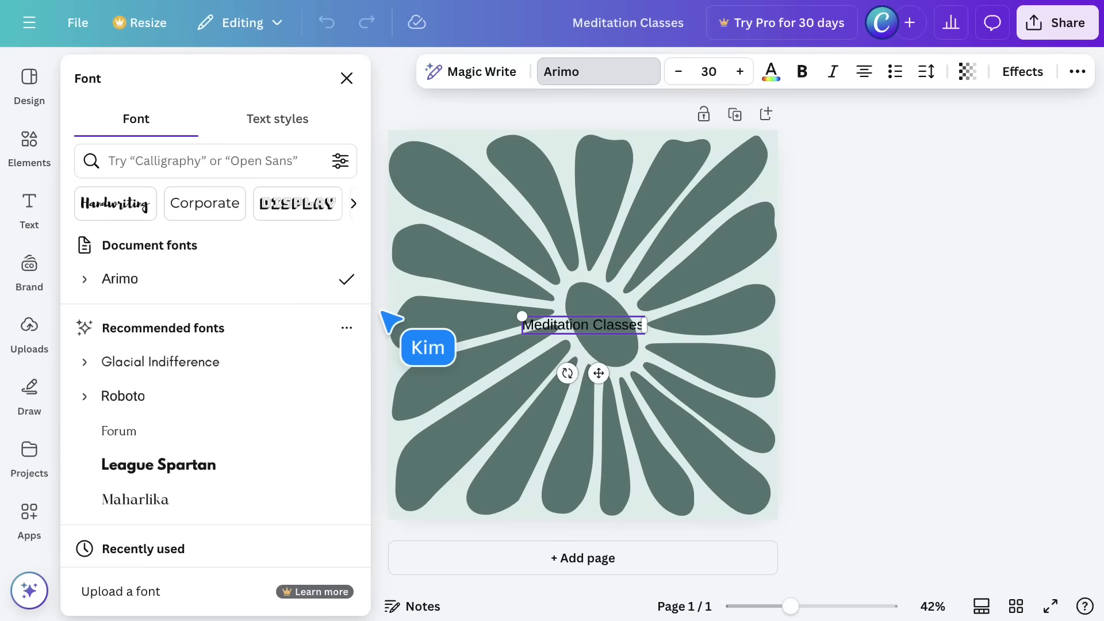
Browse the Handwriting and Display font categories, then list the Bold-style fonts
left_click(144, 211)
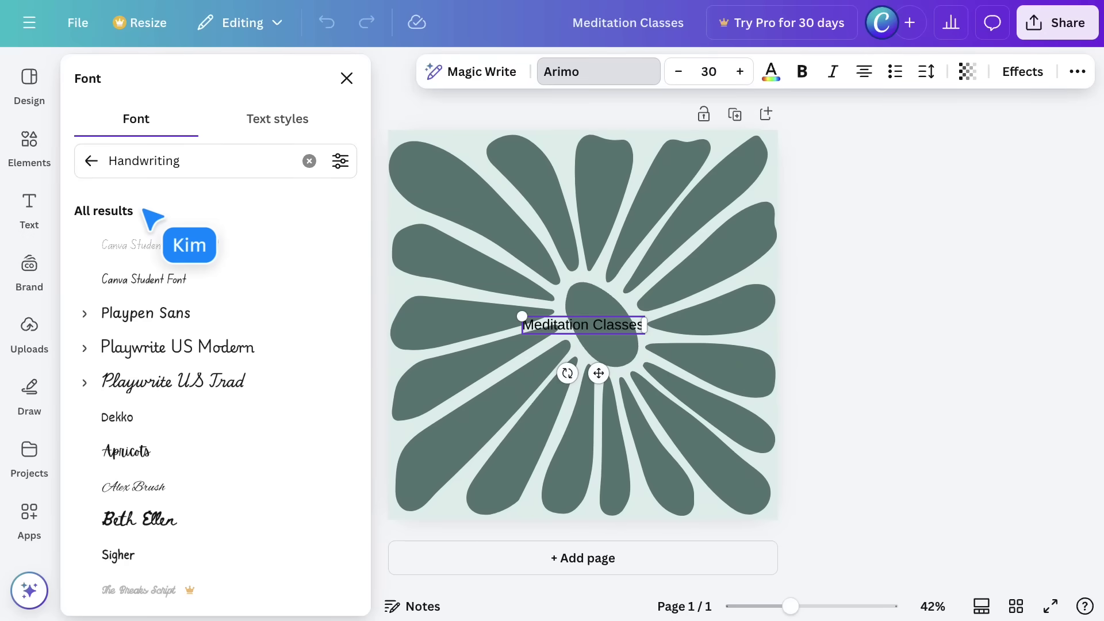
left_click(102, 167)
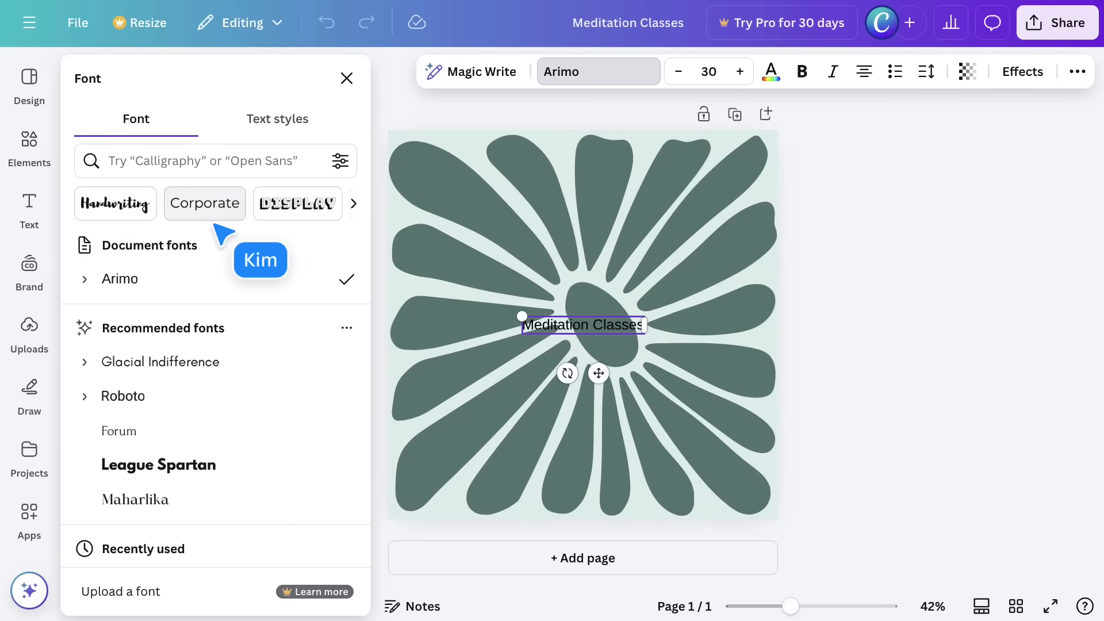
left_click(311, 210)
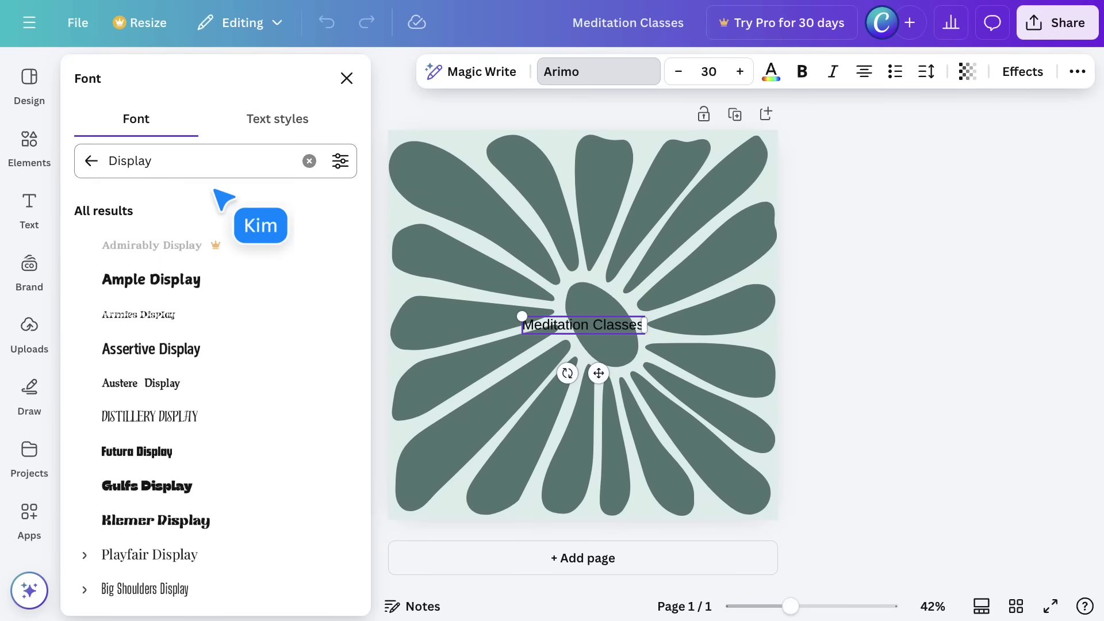
left_click(91, 161)
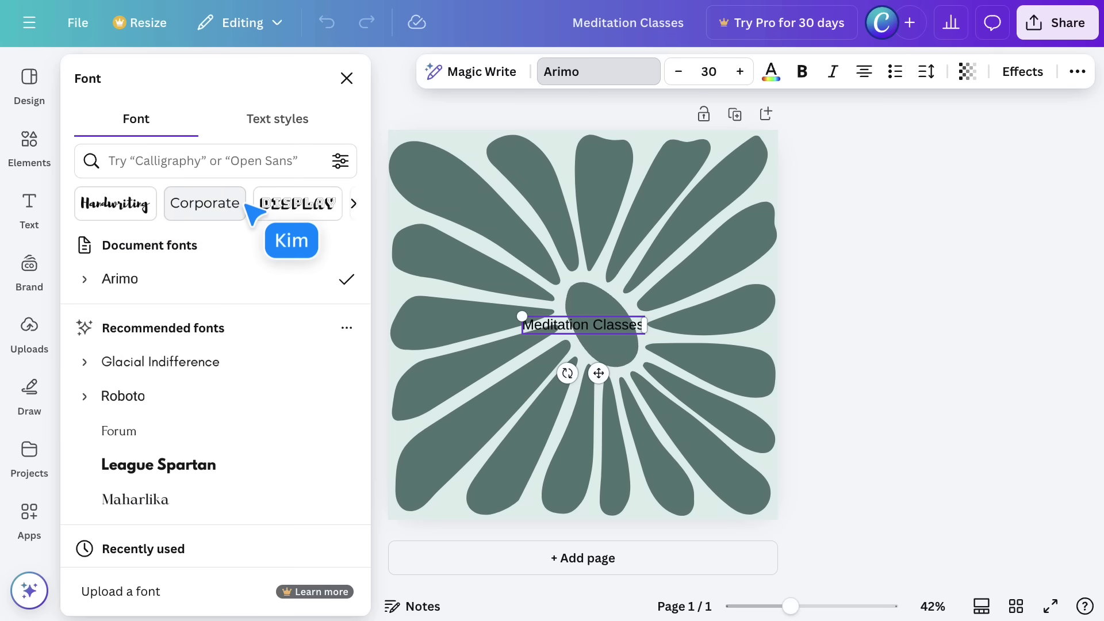
scroll(249, 209, "left", 3)
scroll(248, 208, "right", 3)
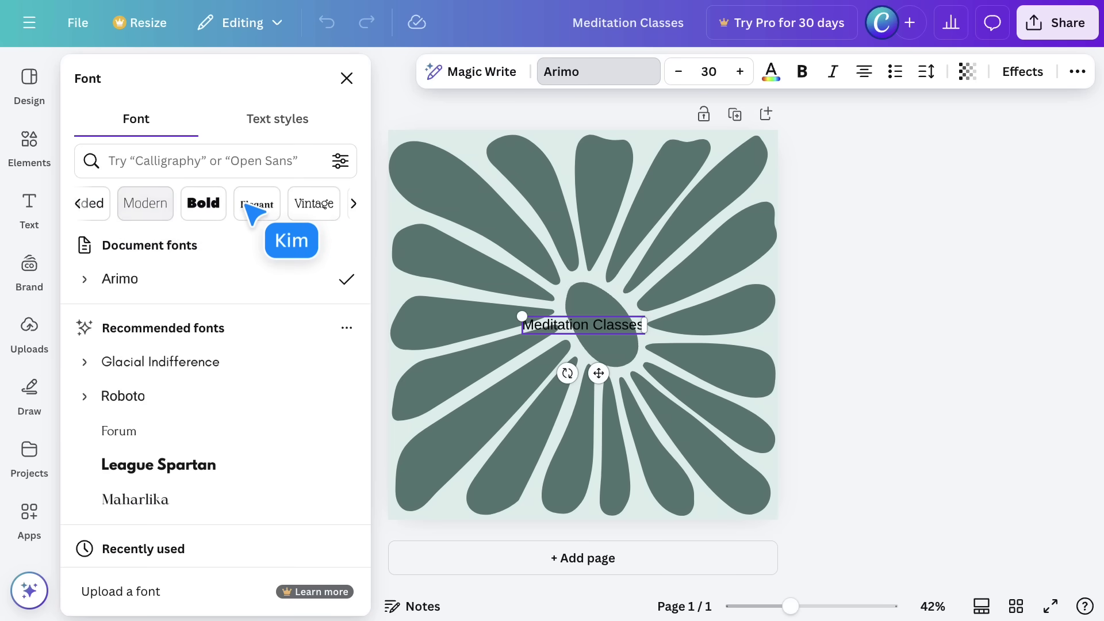
left_click(193, 204)
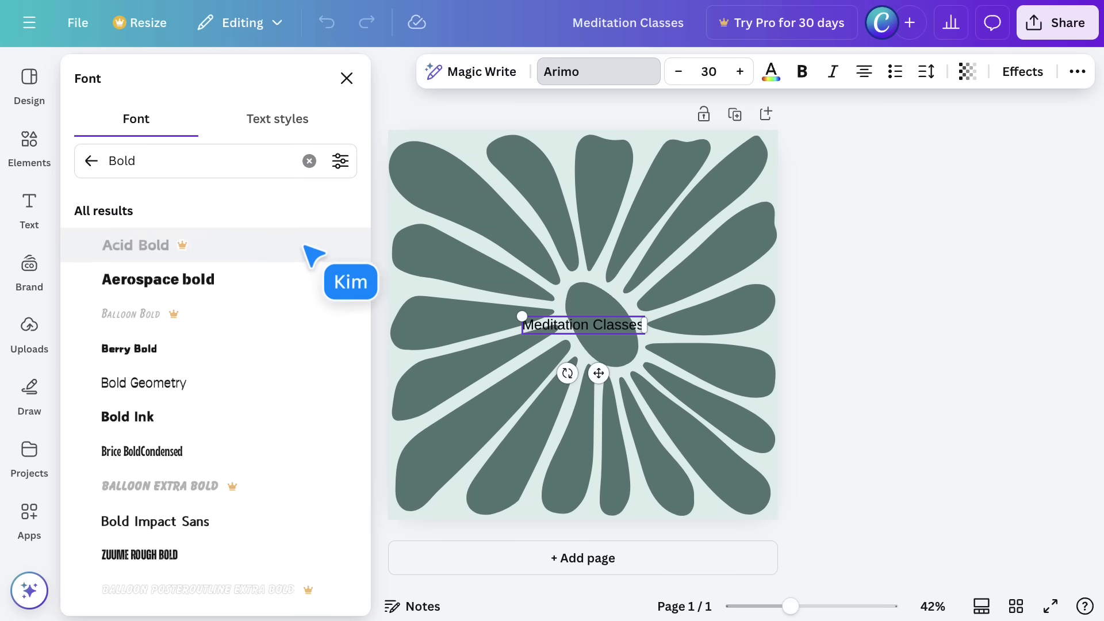
scroll(305, 245, "down", 4)
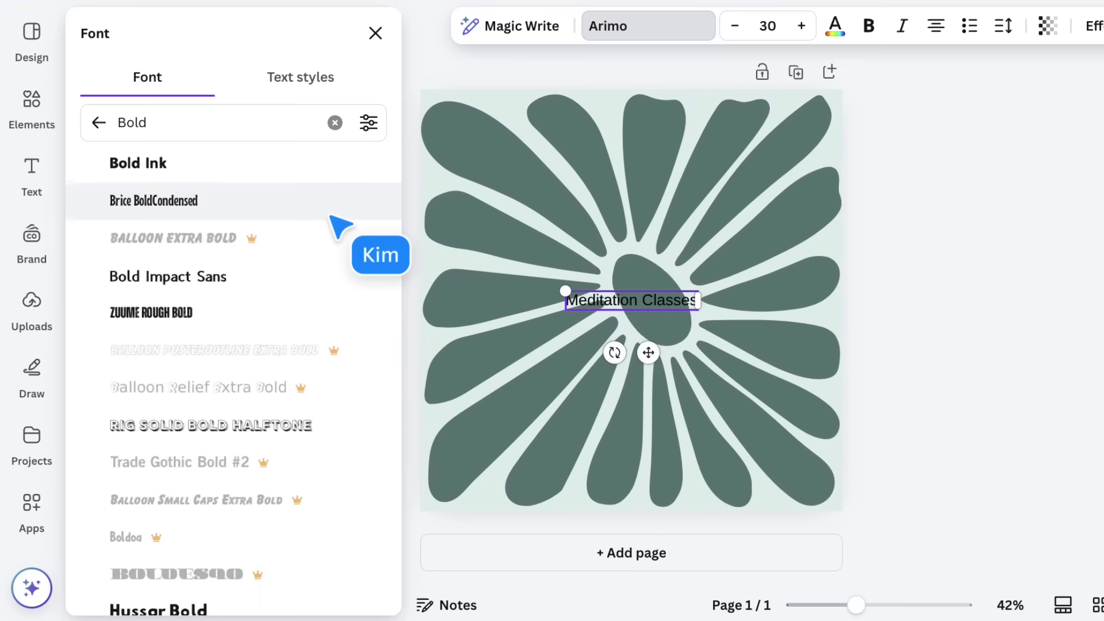
scroll(331, 218, "down", 5)
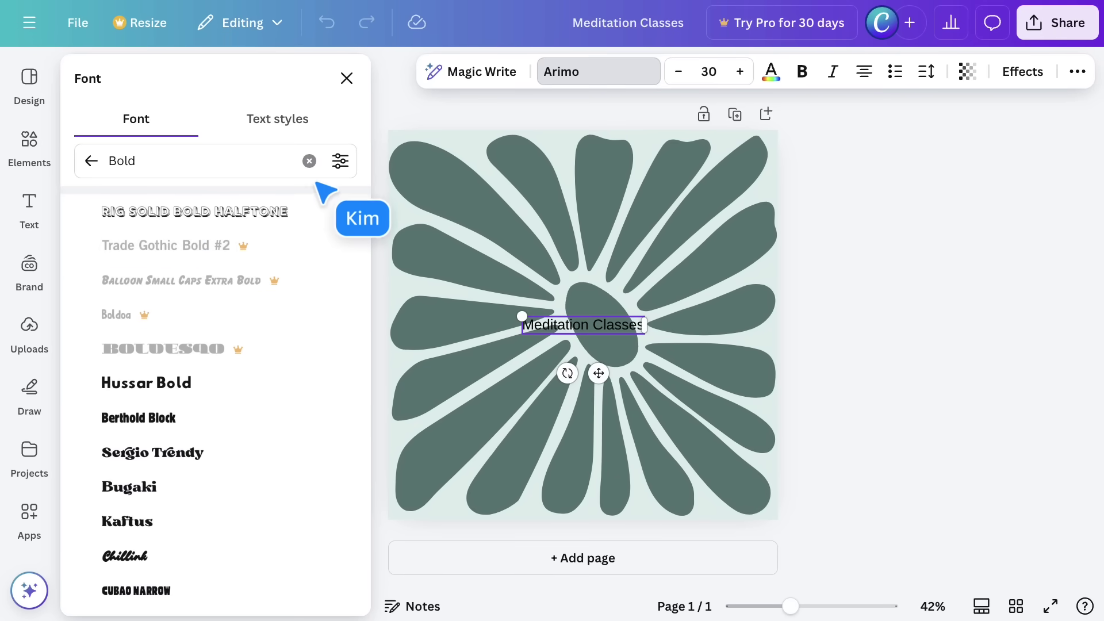
Search the font list for 'fun' and then 'scary' fonts
left_click(308, 161)
type("fun")
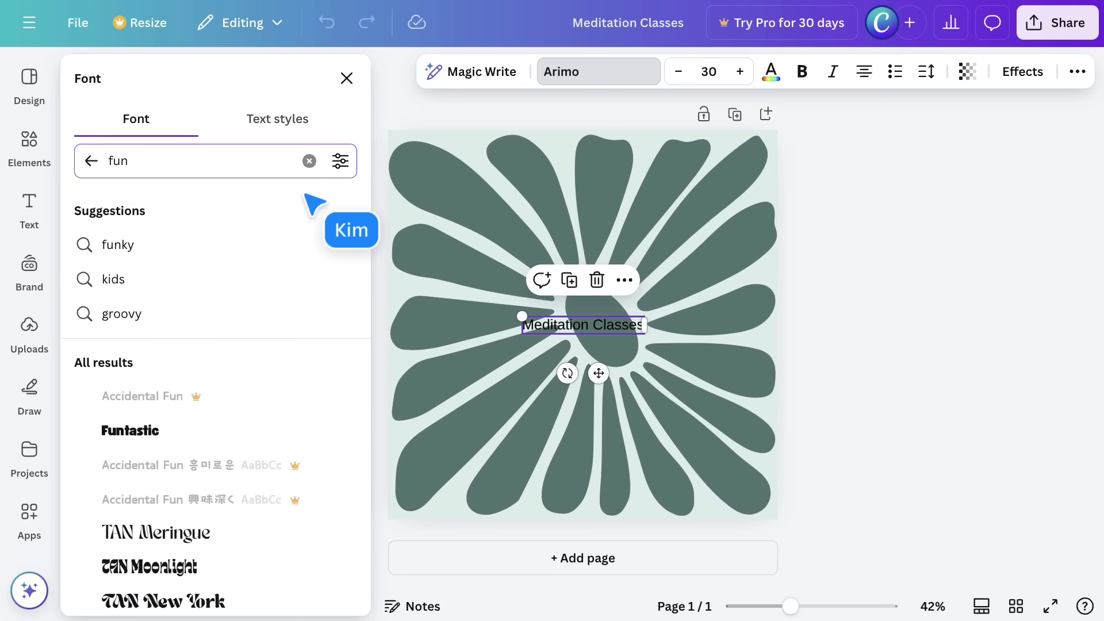
scroll(303, 210, "down", 8)
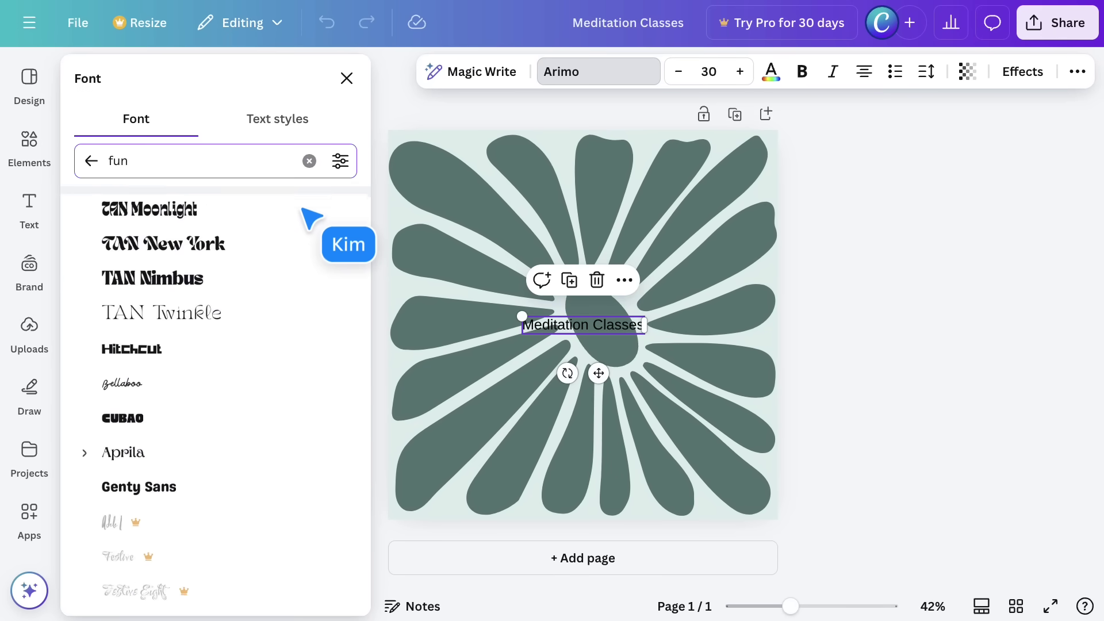
scroll(301, 209, "down", 3)
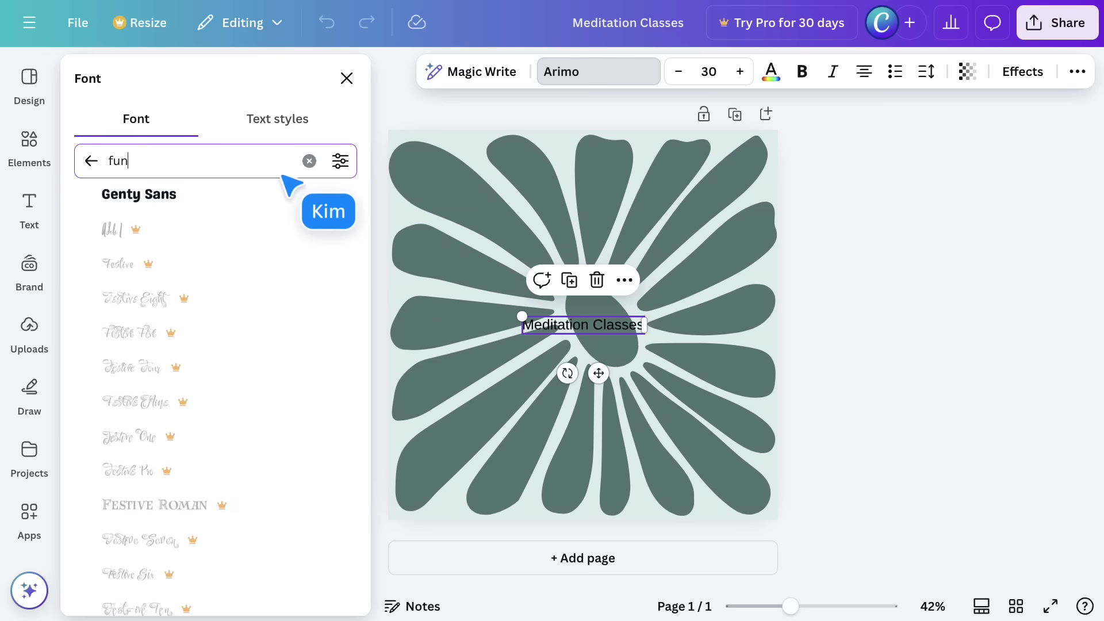
key("BackSpace")
key("BackSpace")
key("BackSpace")
type("scary")
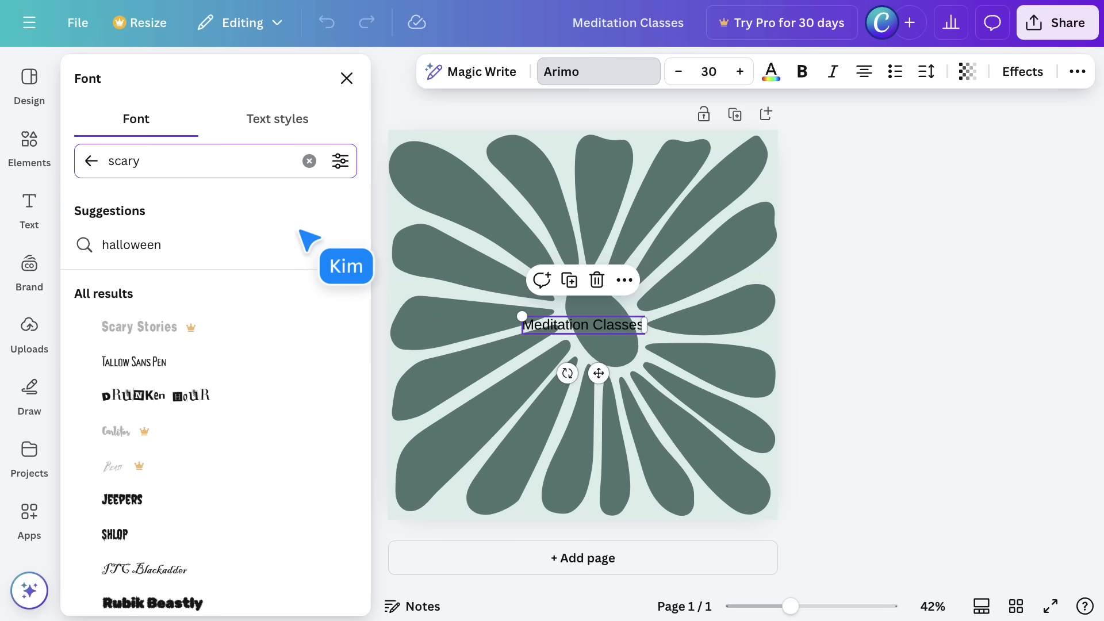
scroll(309, 239, "down", 3)
scroll(301, 233, "down", 8)
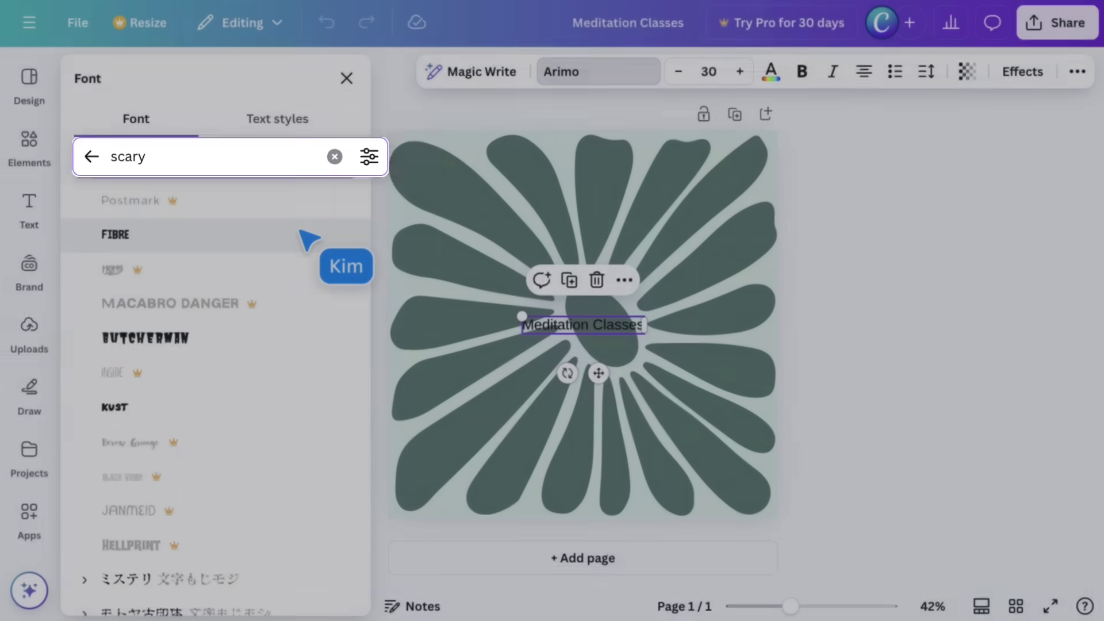
Apply the Merriweather font to the Meditation Classes text
key("BackSpace")
key("BackSpace")
key("BackSpace")
key("BackSpace")
key("BackSpace")
type("merriweather")
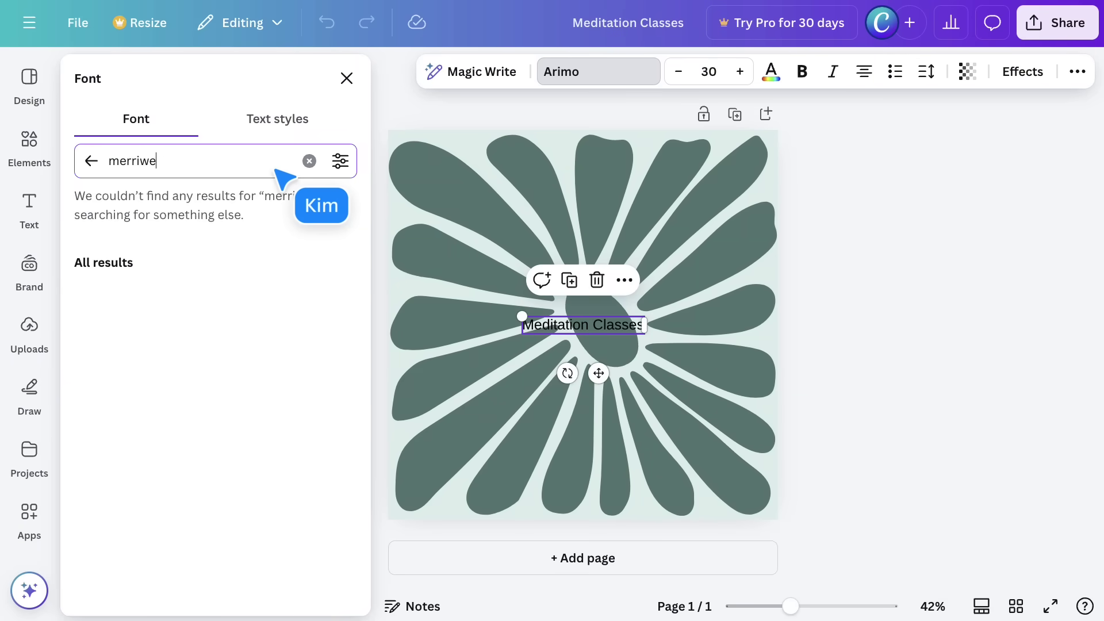
left_click(288, 253)
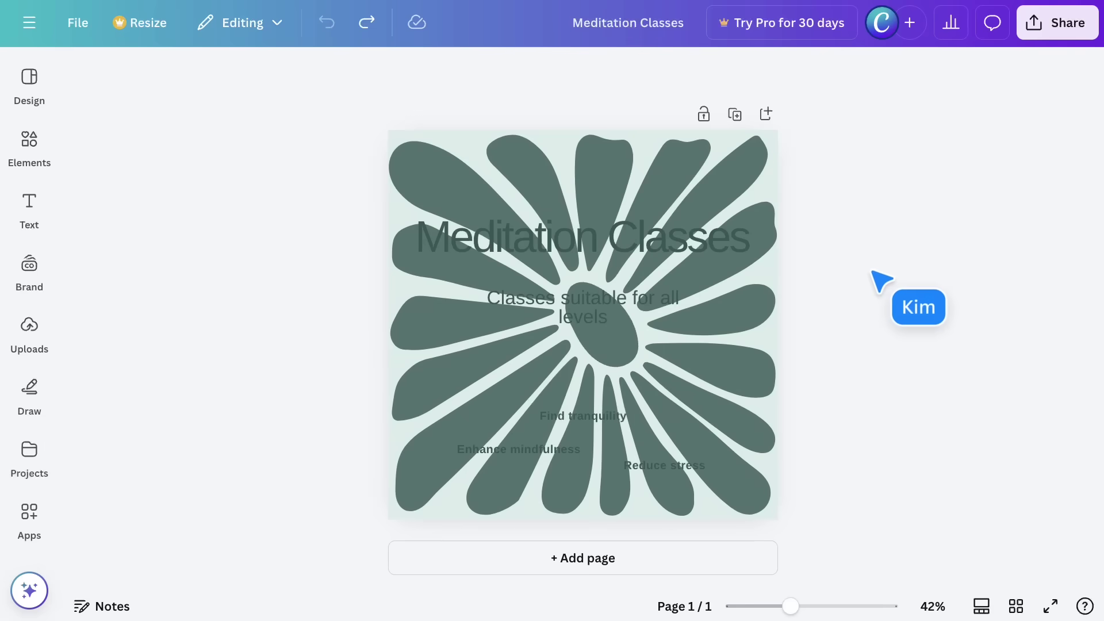
Colour the heading with the light green background sampled by the eyedropper
left_click(714, 244)
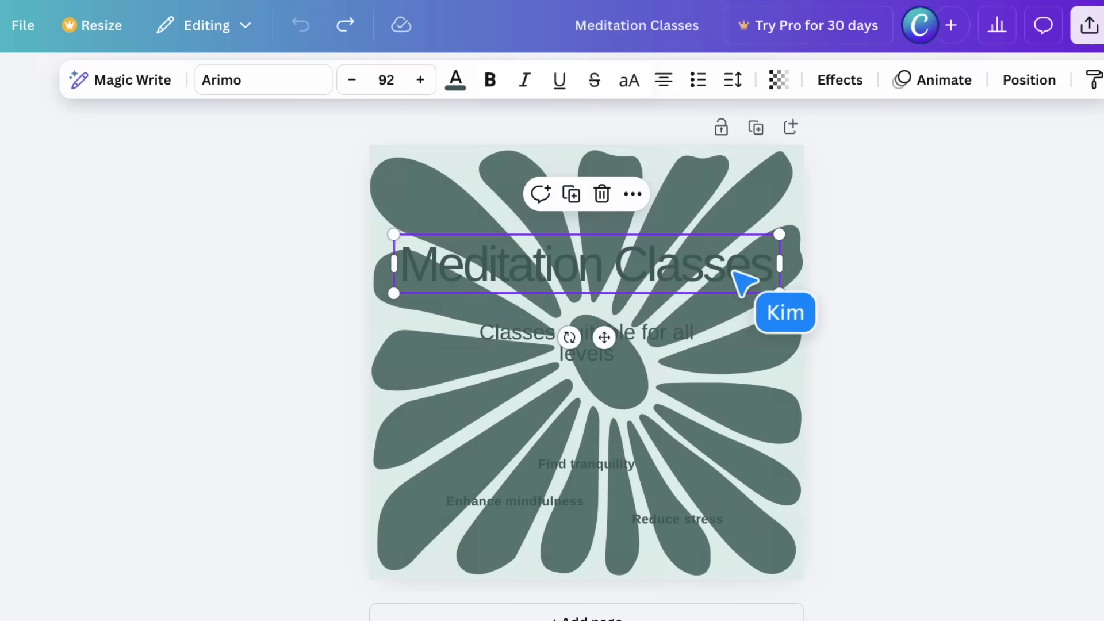
left_click(460, 85)
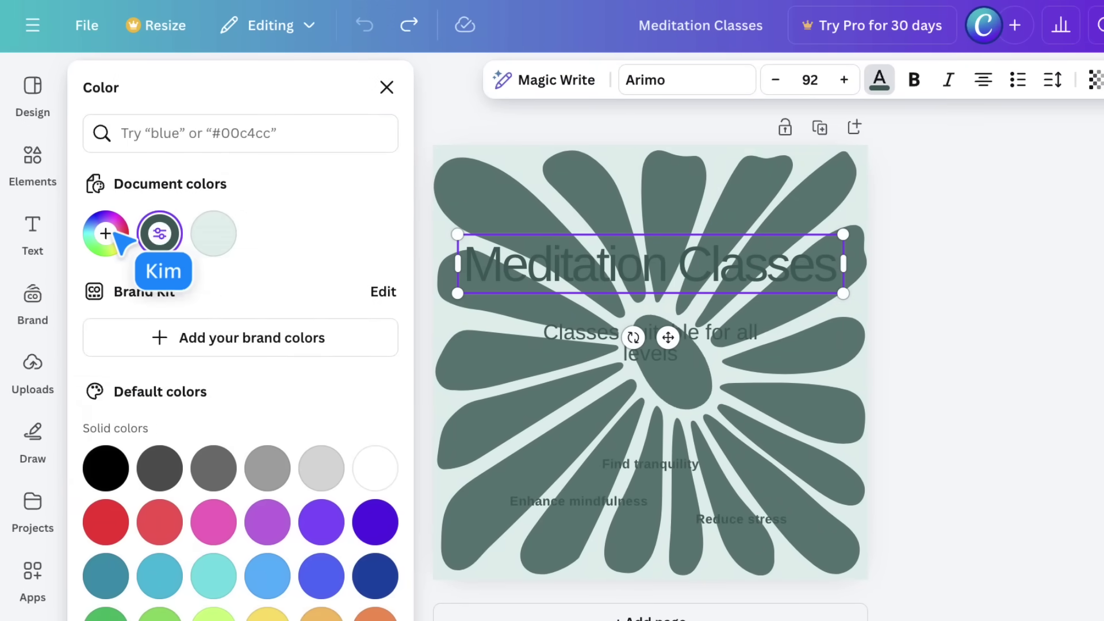
left_click(109, 232)
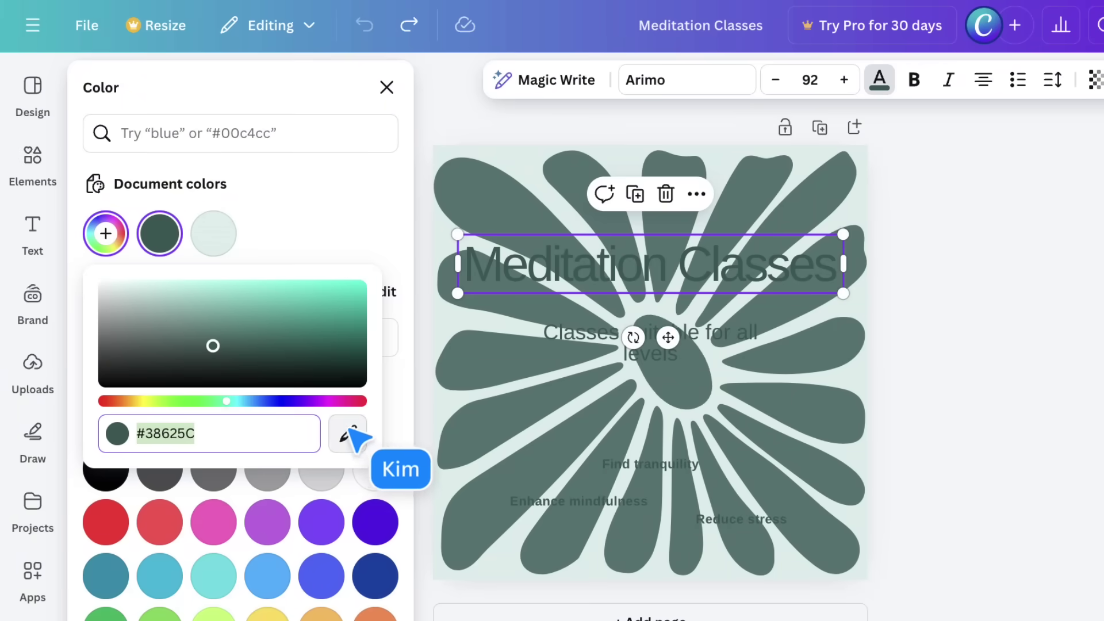
left_click(349, 432)
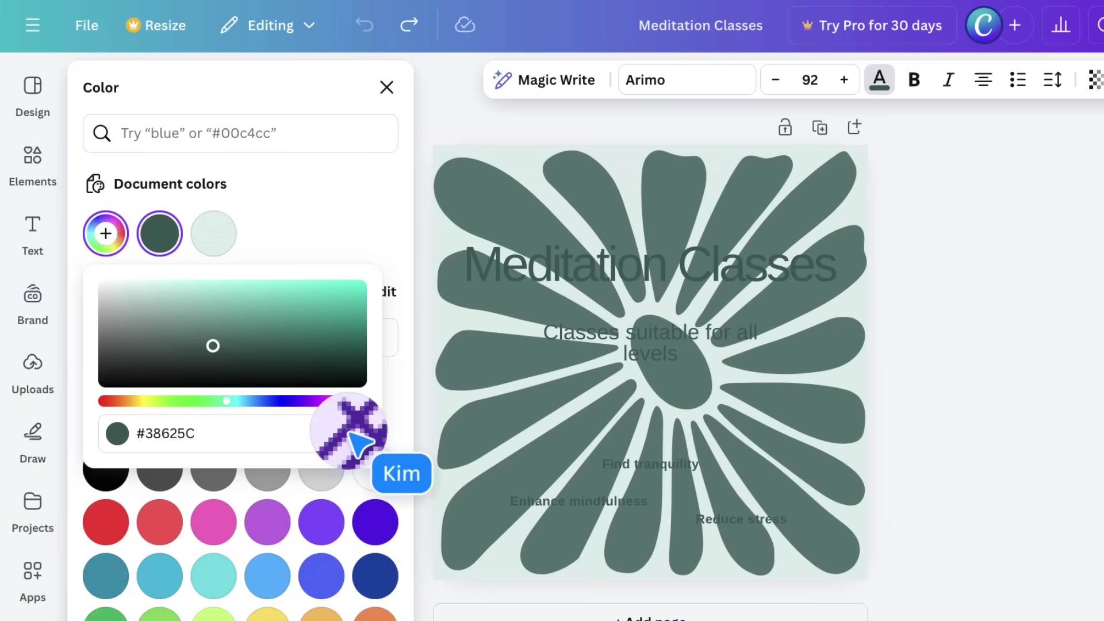
left_click(455, 404)
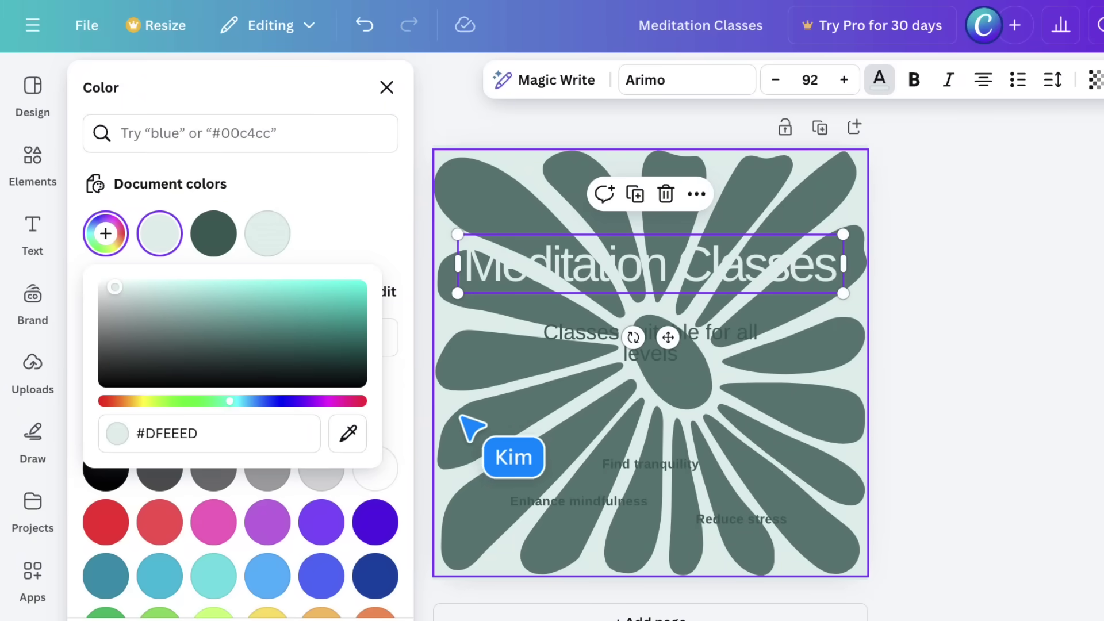
Make all the text on the page black and change the subtitle's alignment
left_click_drag(890, 527, 458, 270)
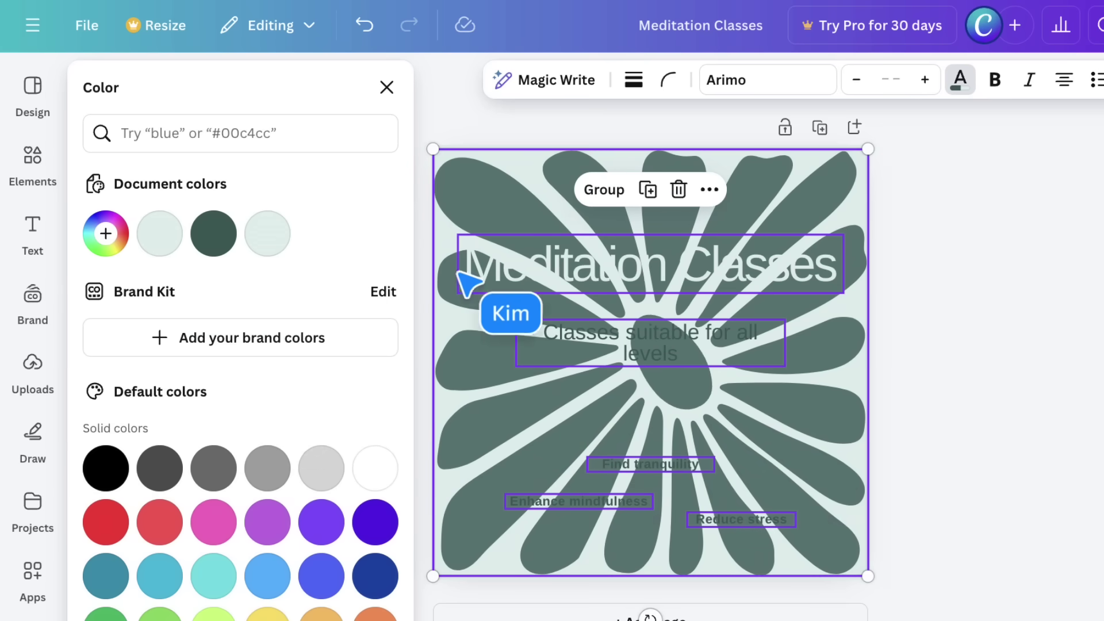
left_click(107, 470)
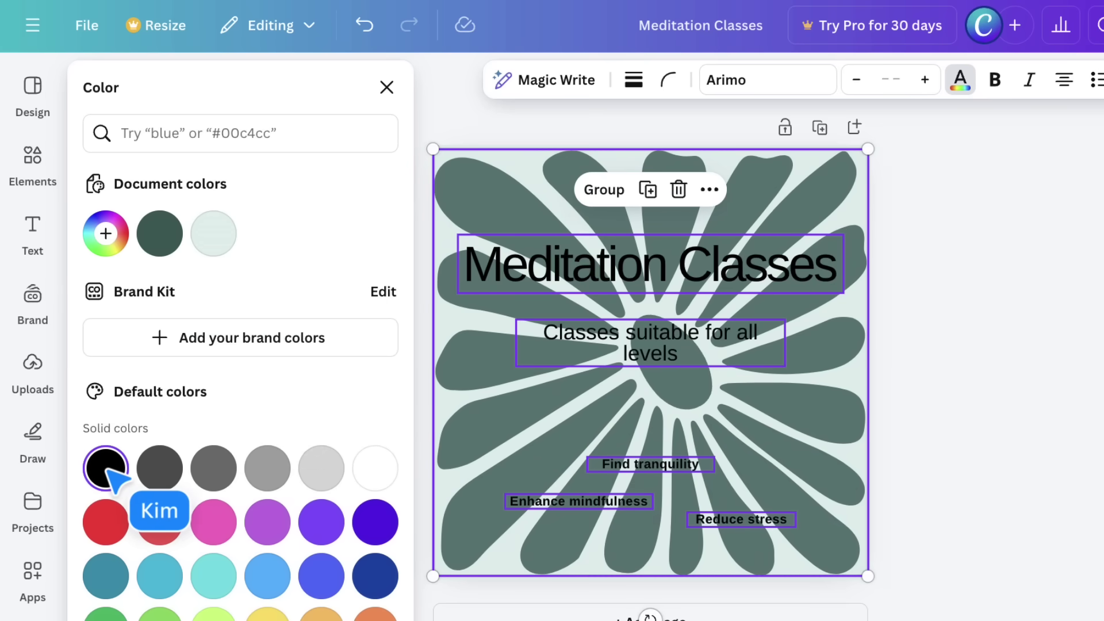
left_click(661, 344)
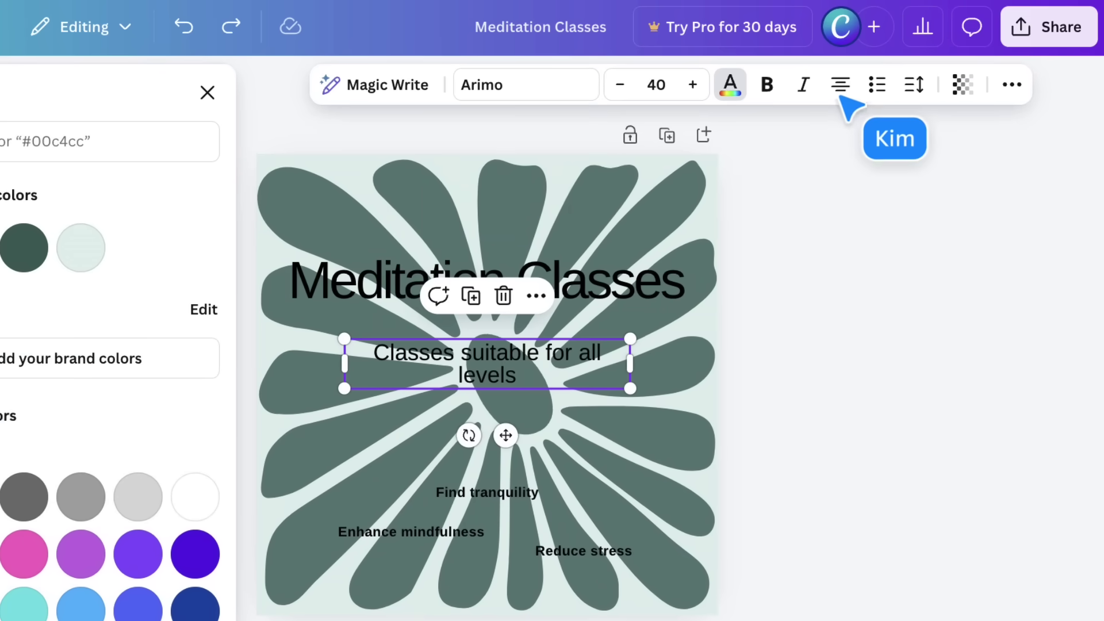
left_click(841, 85)
Try right, centre and justify on the subtitle, then return to centre, with a bullet list toggled on and off
left_click(840, 85)
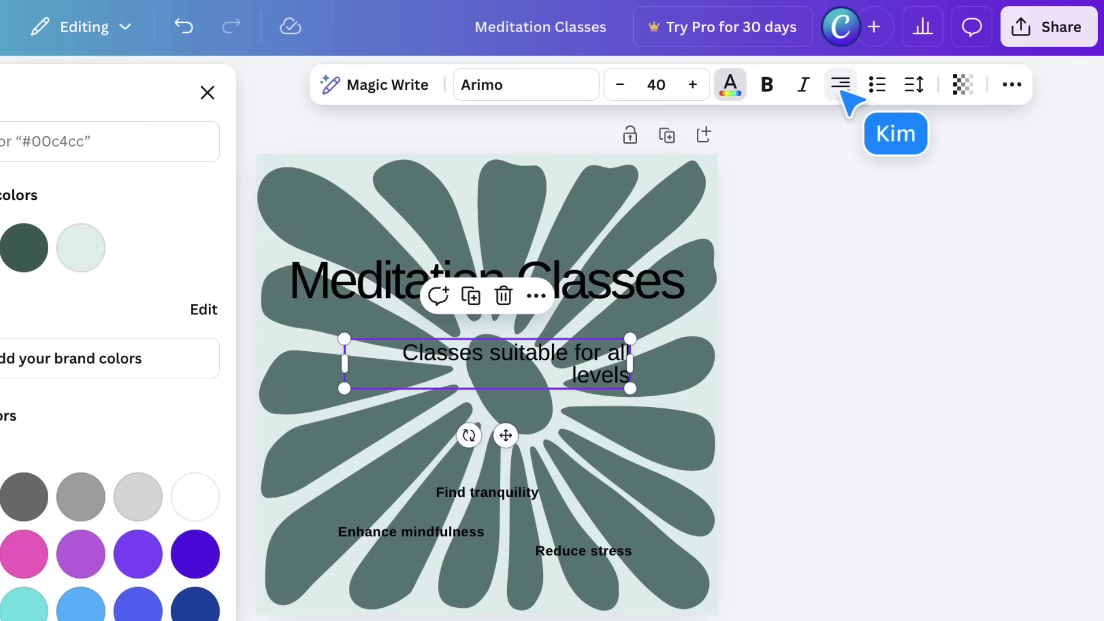
left_click(840, 85)
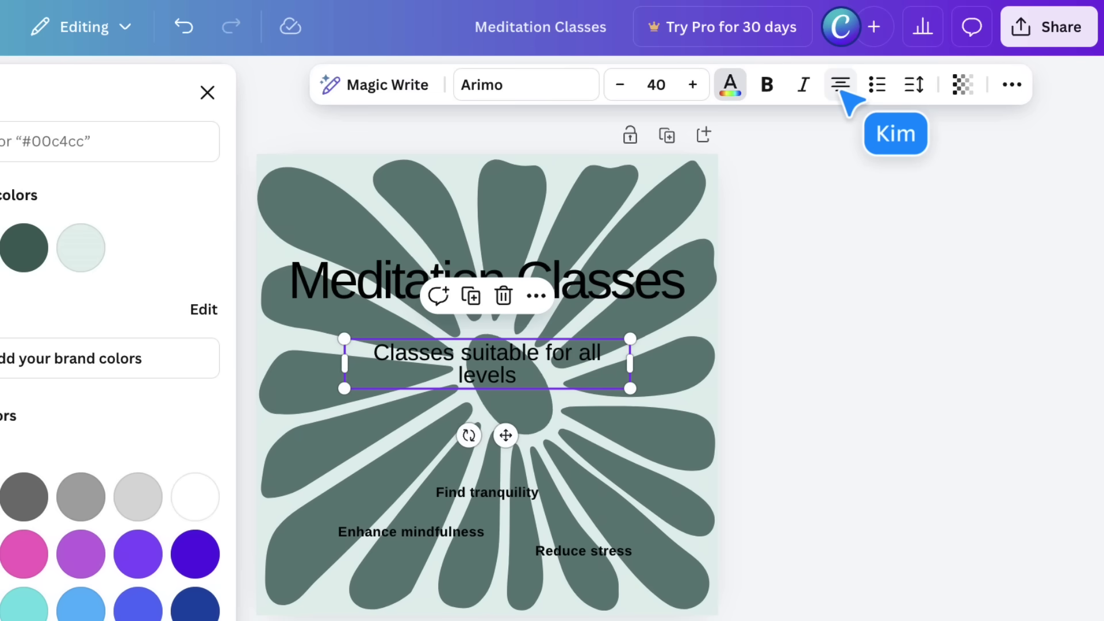
left_click(840, 85)
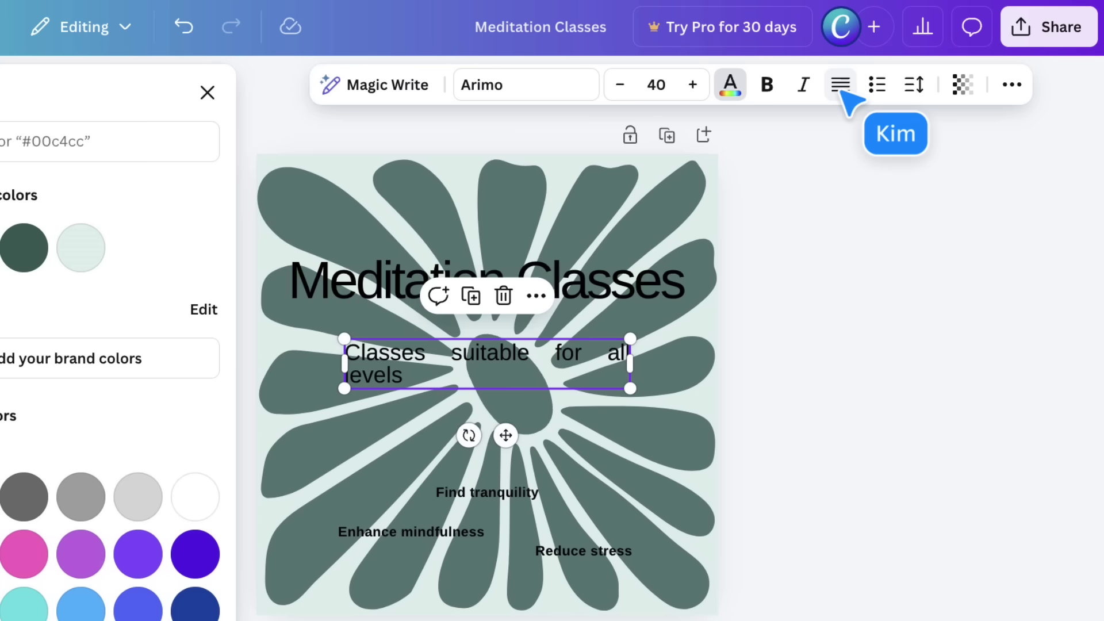
left_click(840, 86)
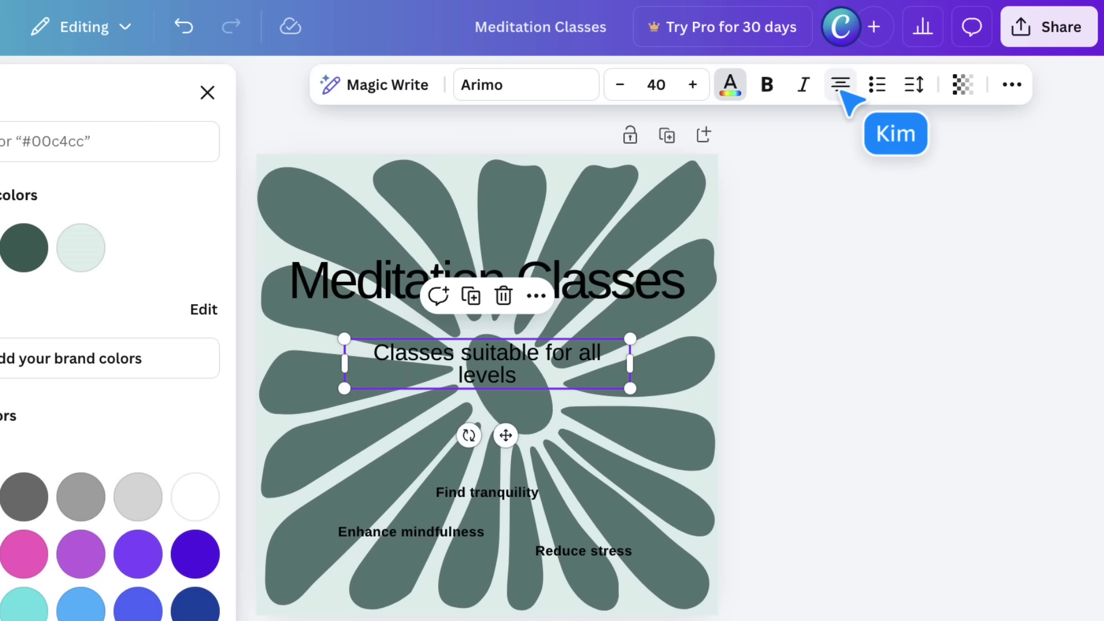
left_click(877, 85)
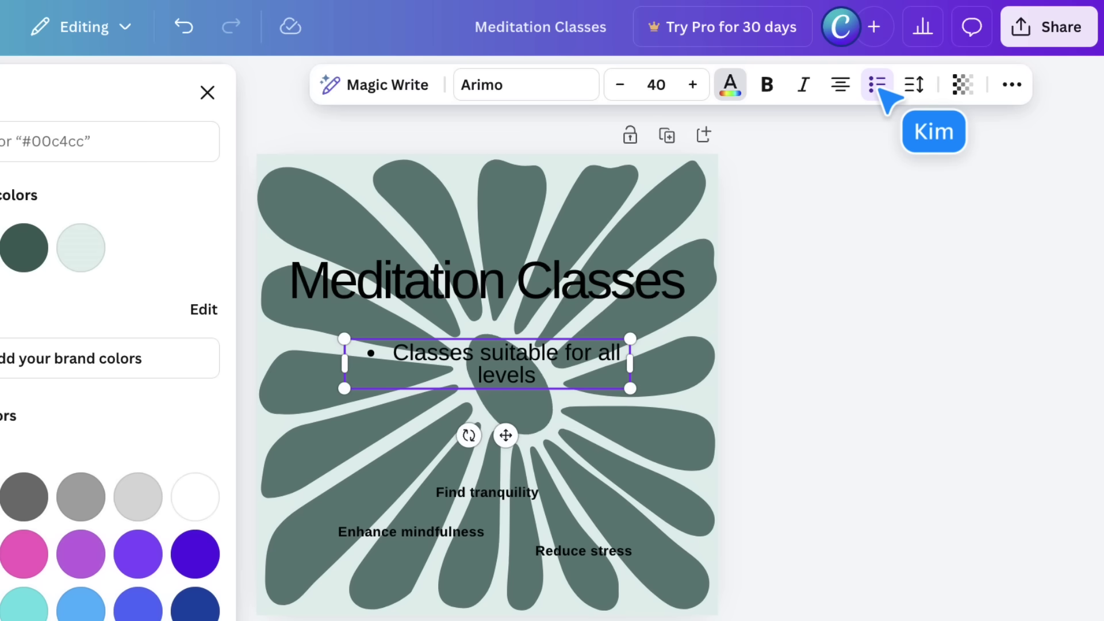
left_click(878, 86)
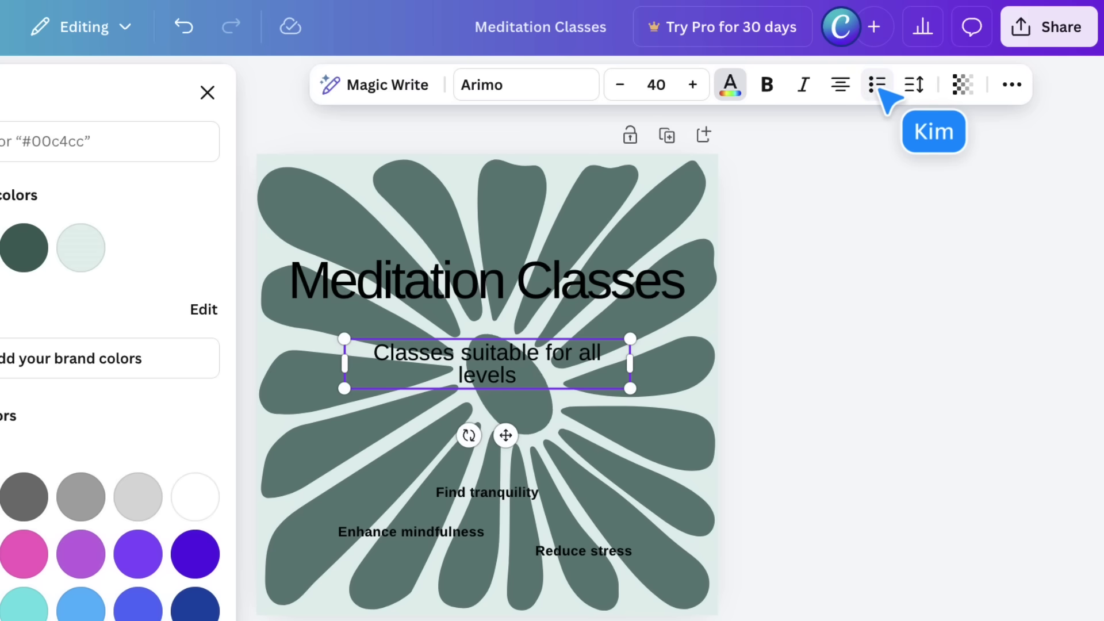
Adjust the subtitle's letter spacing and line spacing sliders
left_click(915, 86)
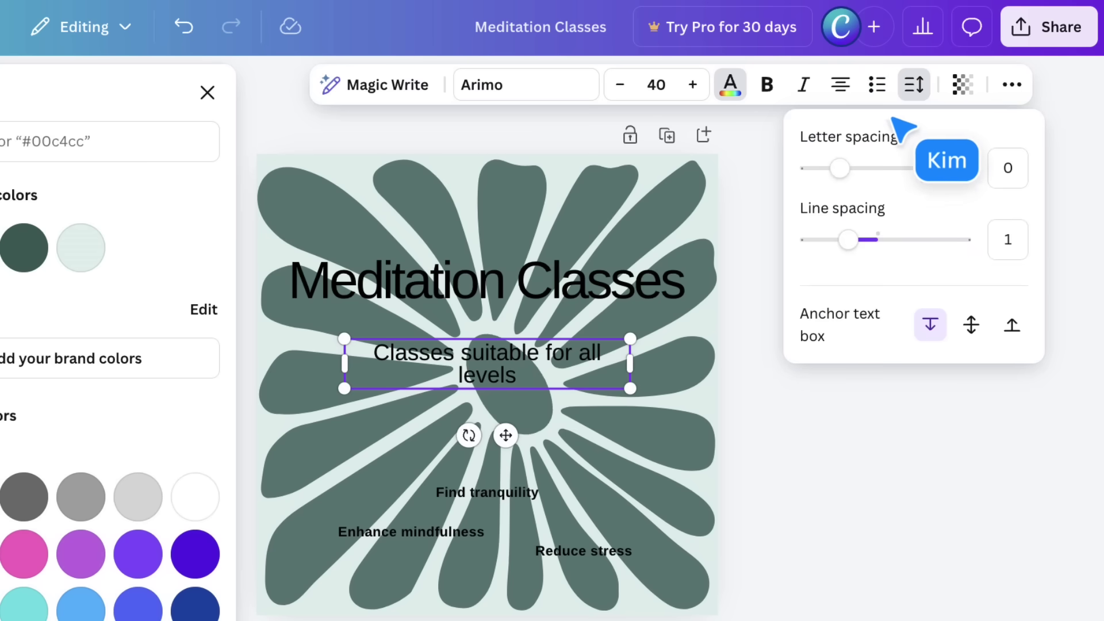
mouse_move(840, 168)
left_mouse_down()
mouse_move(882, 169)
mouse_move(839, 168)
left_mouse_up()
mouse_move(849, 239)
left_mouse_down()
mouse_move(909, 239)
mouse_move(849, 239)
left_mouse_up()
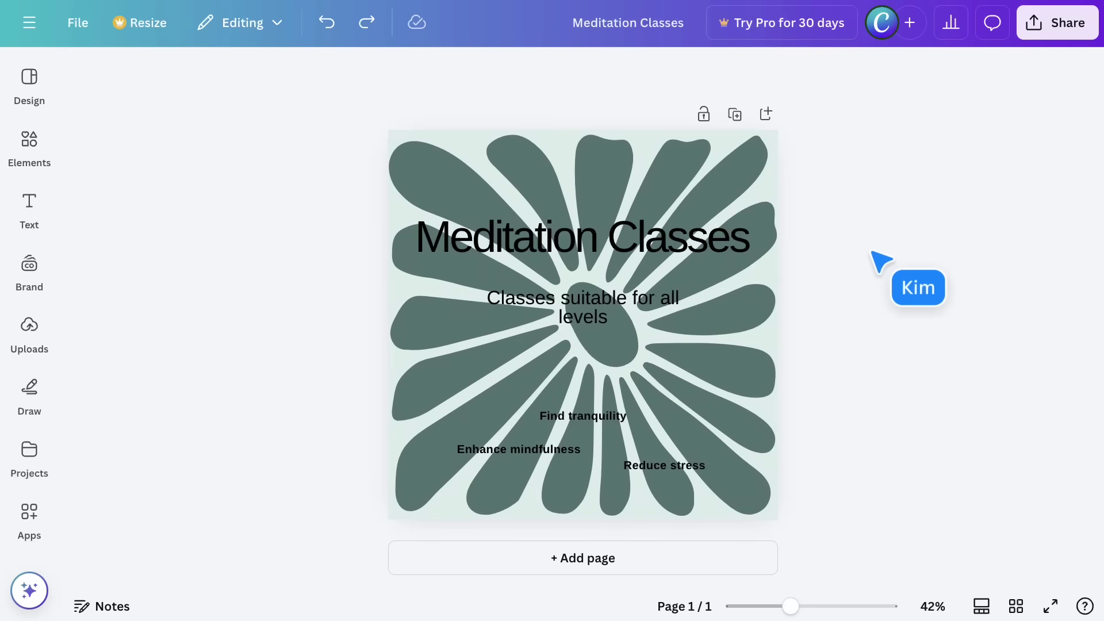
Give the 'Find tranquility' label a white highlight with the Background text effect
left_click(743, 248)
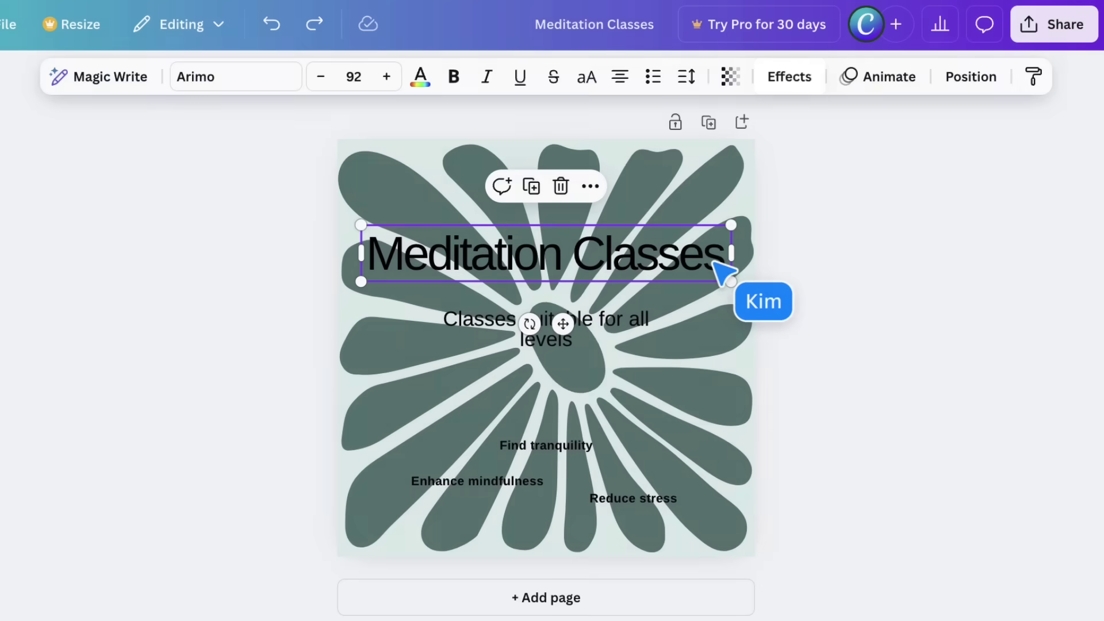
left_click(812, 79)
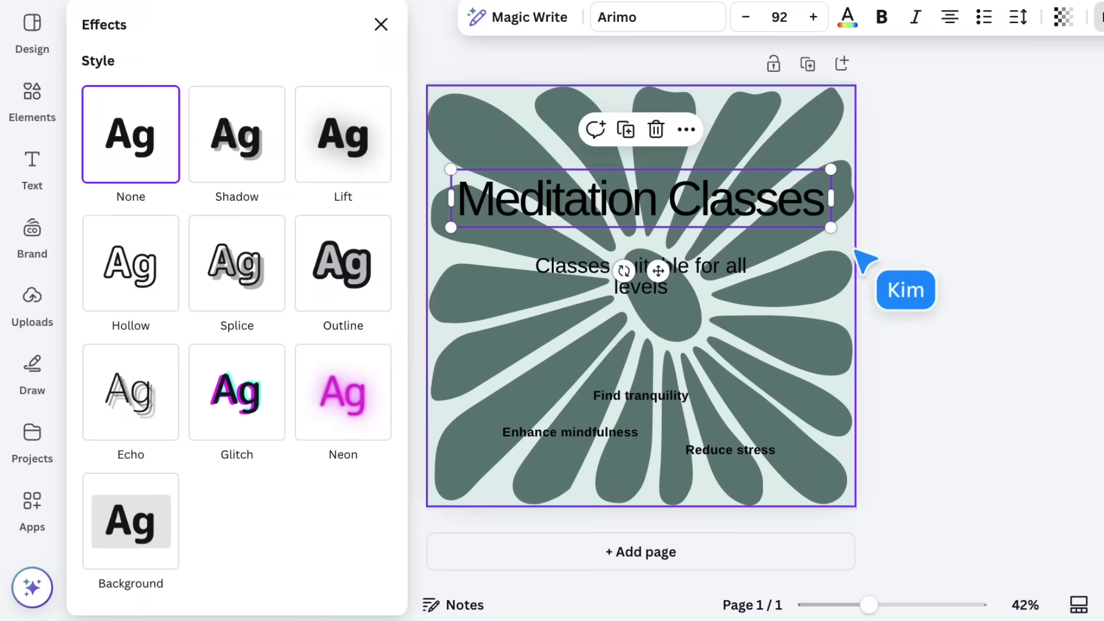
left_click(668, 396)
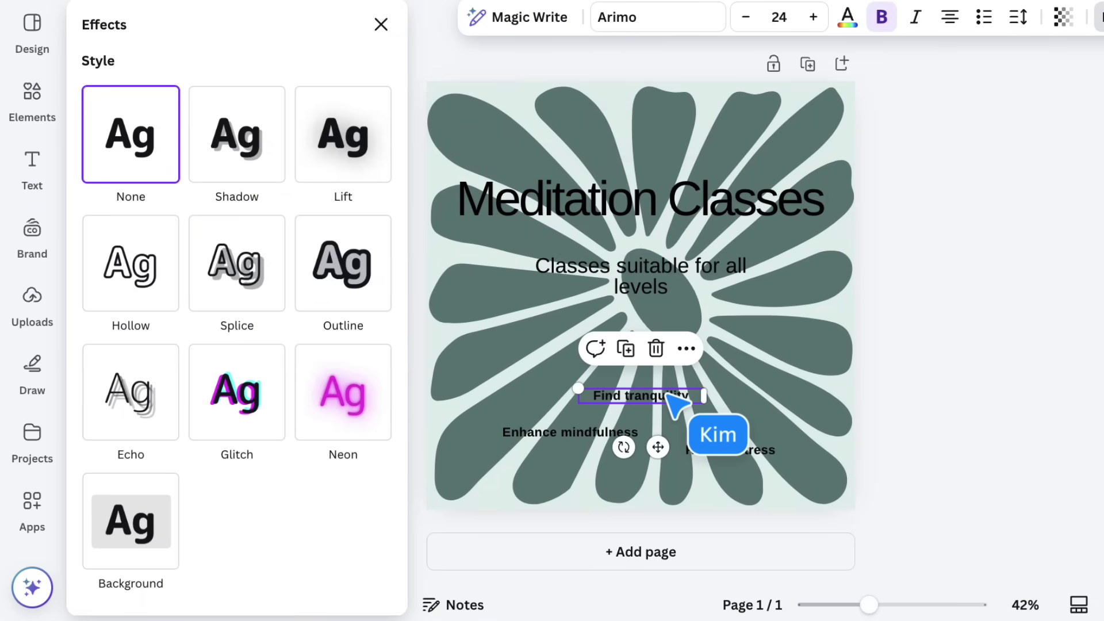
left_click(148, 533)
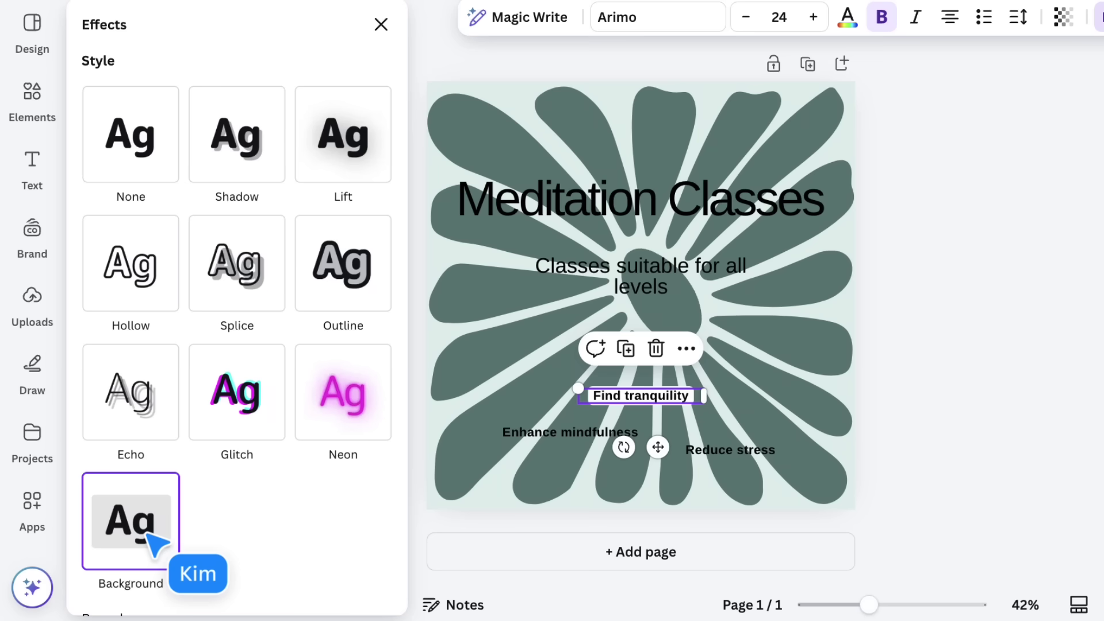
left_click(633, 287)
scroll(334, 495, "down", 3)
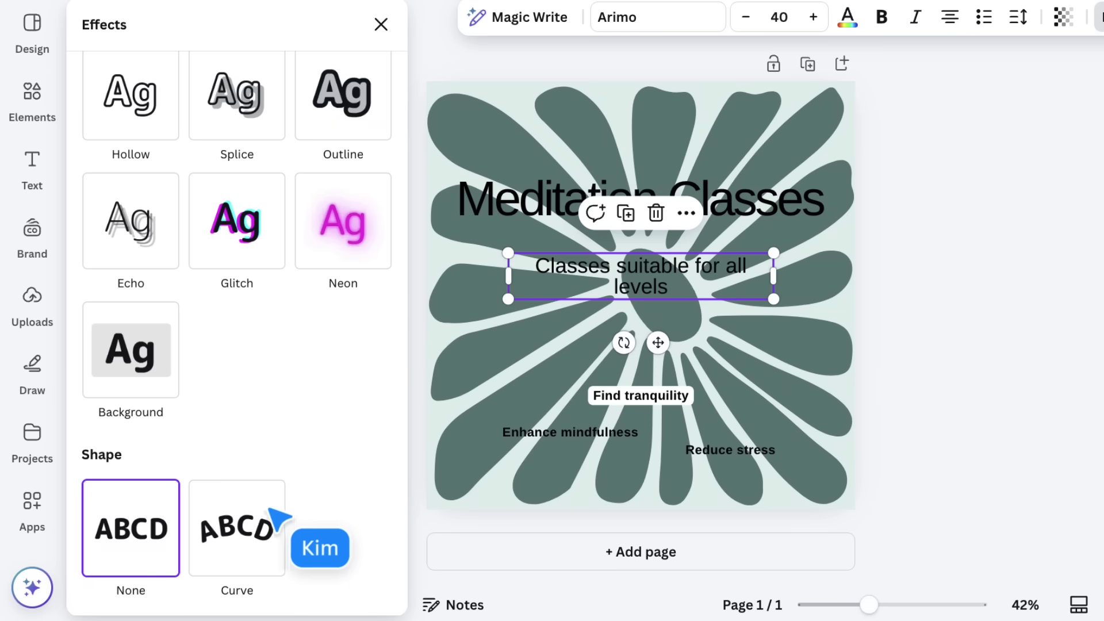
Curve the subtitle to 30 and the Meditation Classes heading to 38
left_click(254, 524)
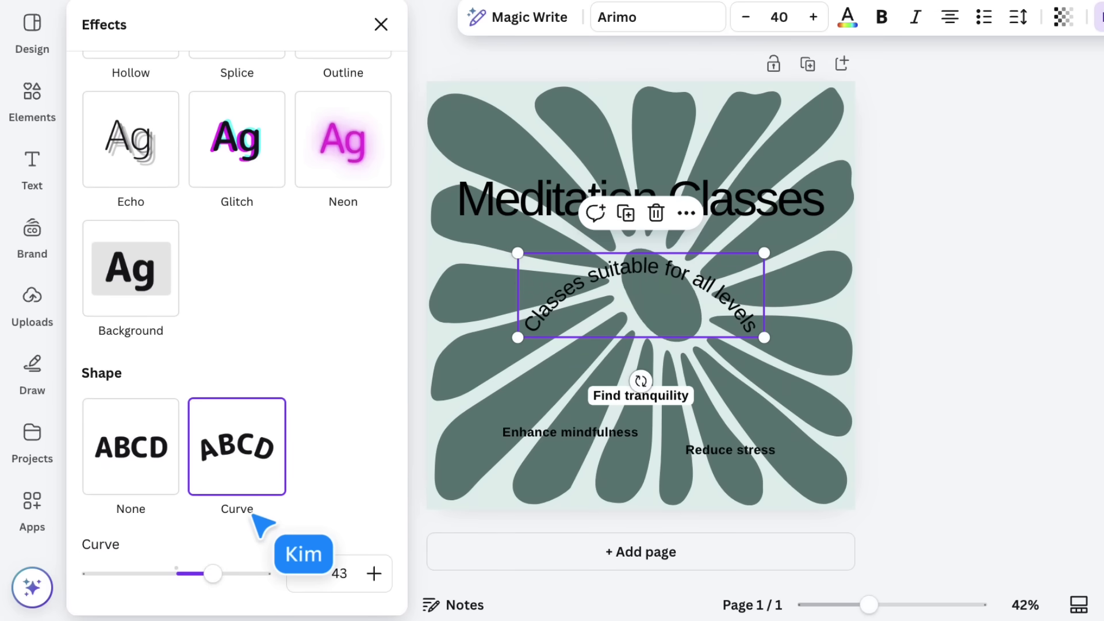
mouse_move(223, 561)
left_mouse_down()
mouse_move(166, 567)
mouse_move(206, 562)
left_mouse_up()
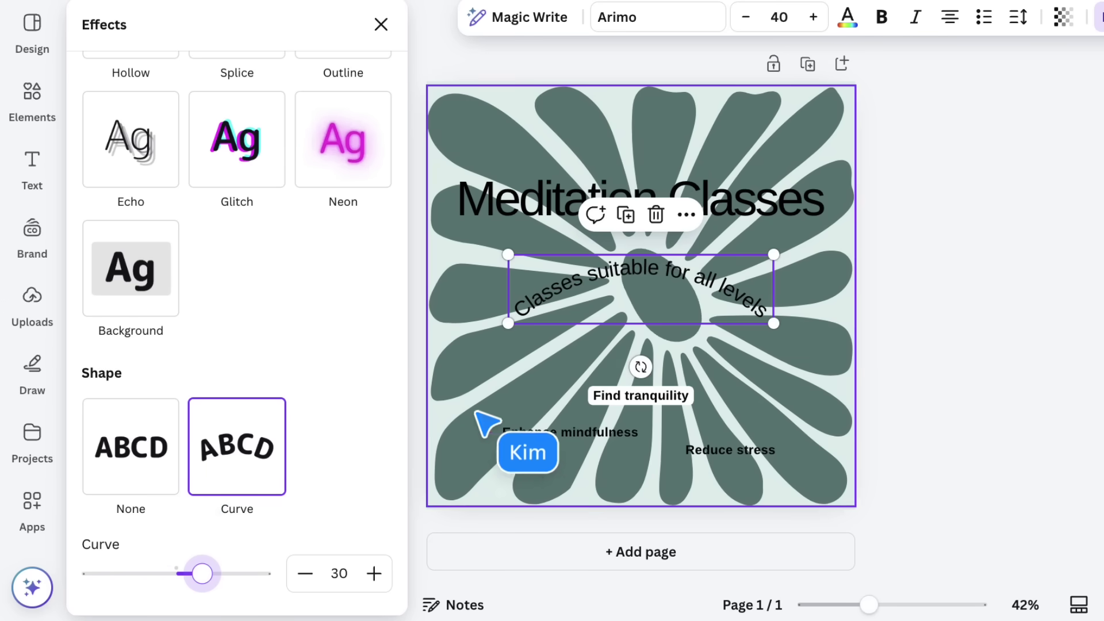
left_click(476, 225)
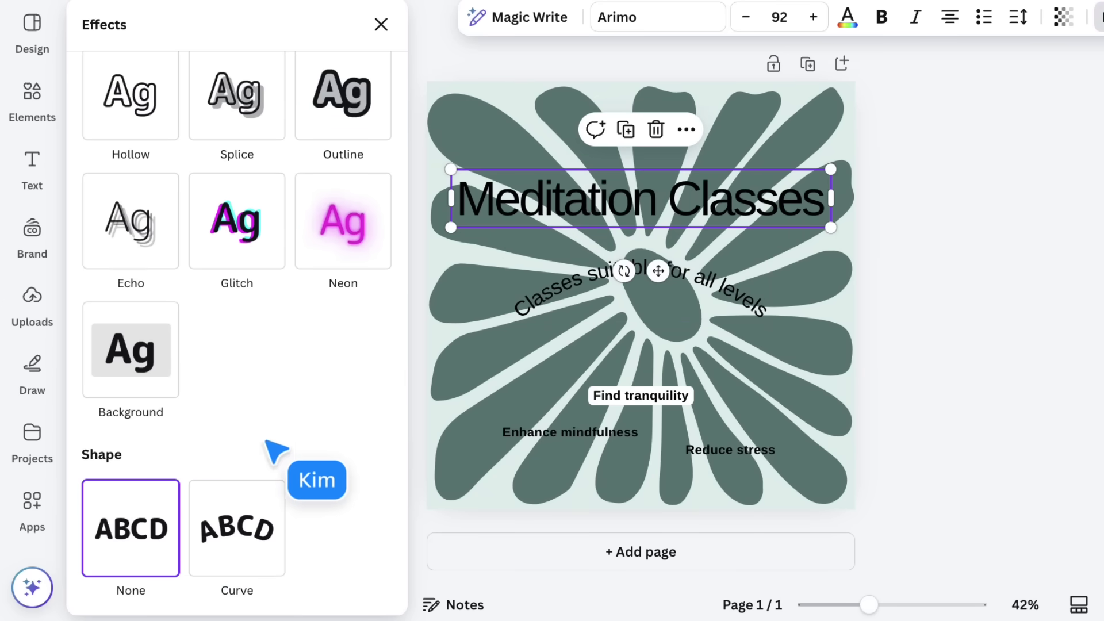
left_click(264, 525)
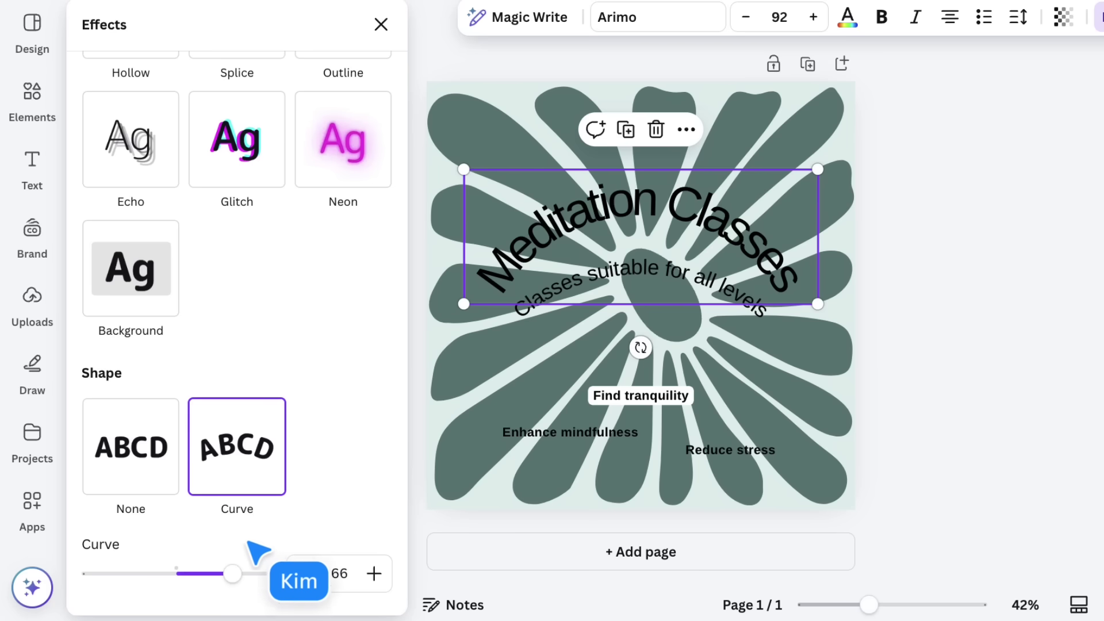
left_click_drag(232, 572, 209, 573)
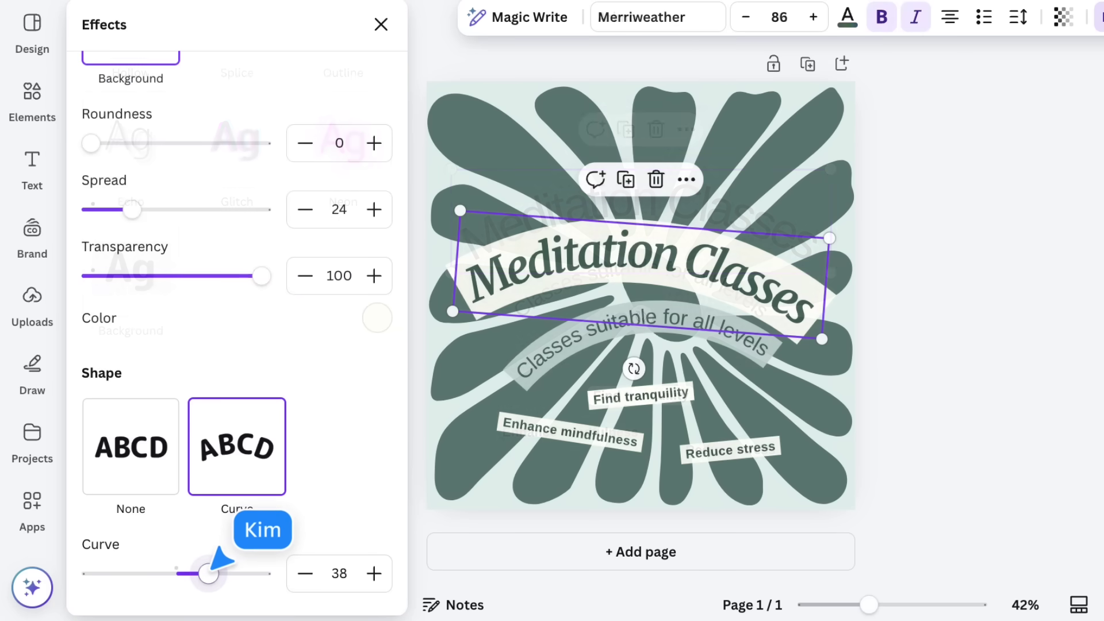
left_click(895, 403)
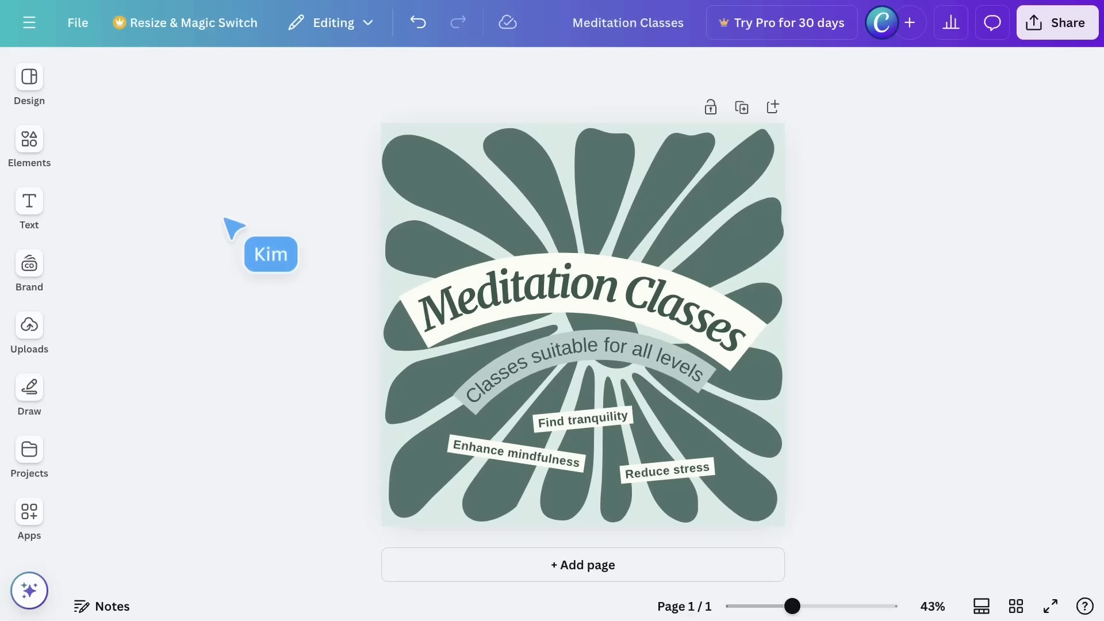
Browse all font and colour combinations under Design > Styles, such as Bodoni FLF and Shrikhand
left_click(30, 202)
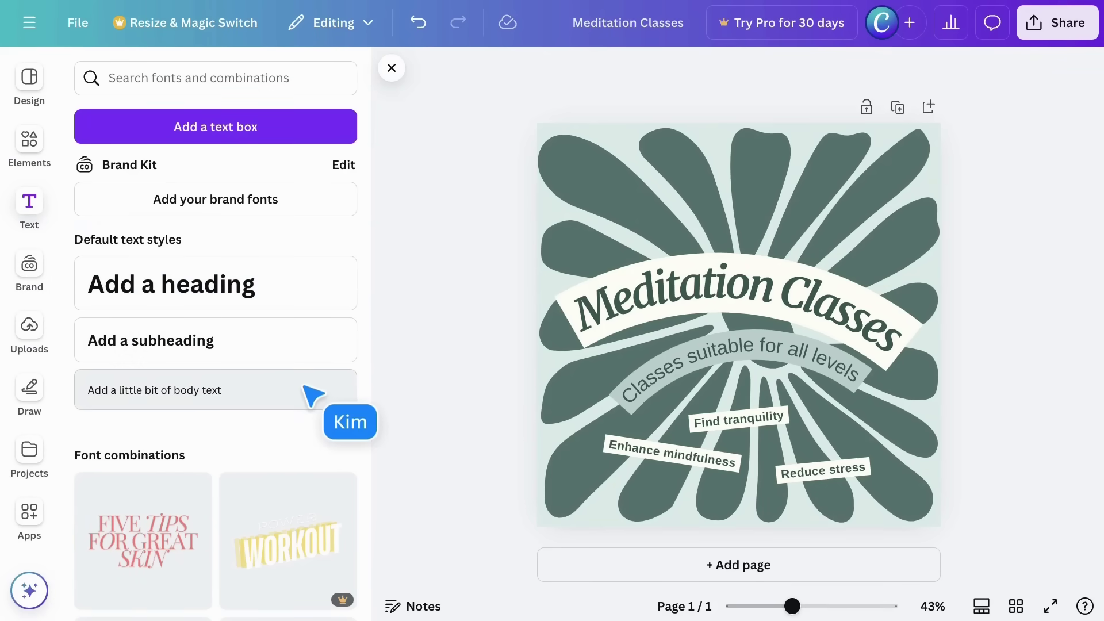
left_click(31, 78)
left_click(298, 130)
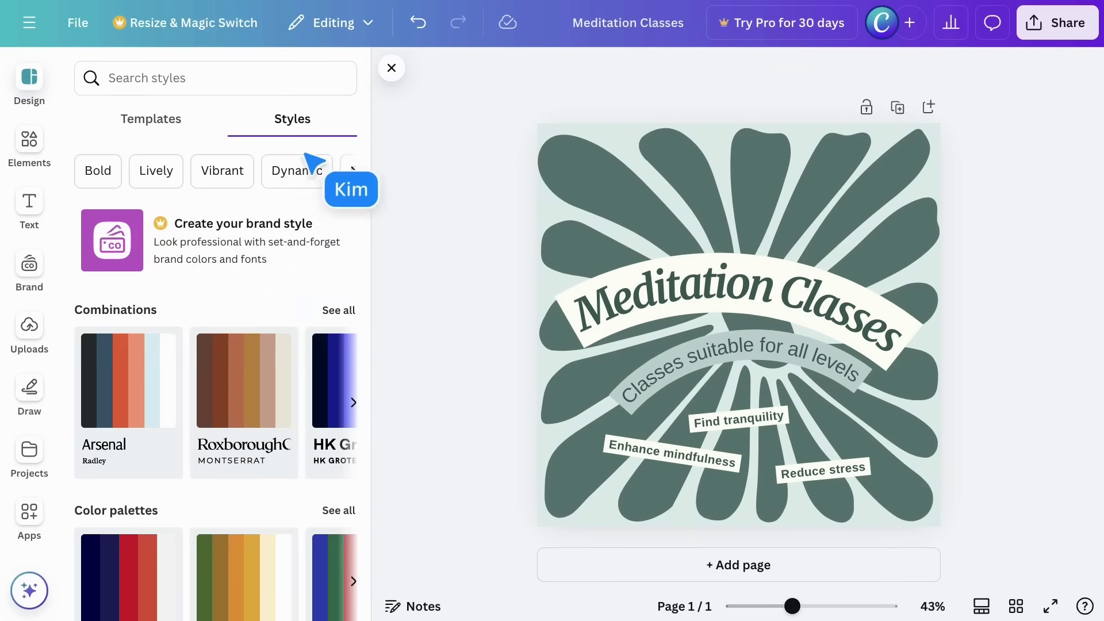
left_click(342, 313)
scroll(340, 313, "down", 10)
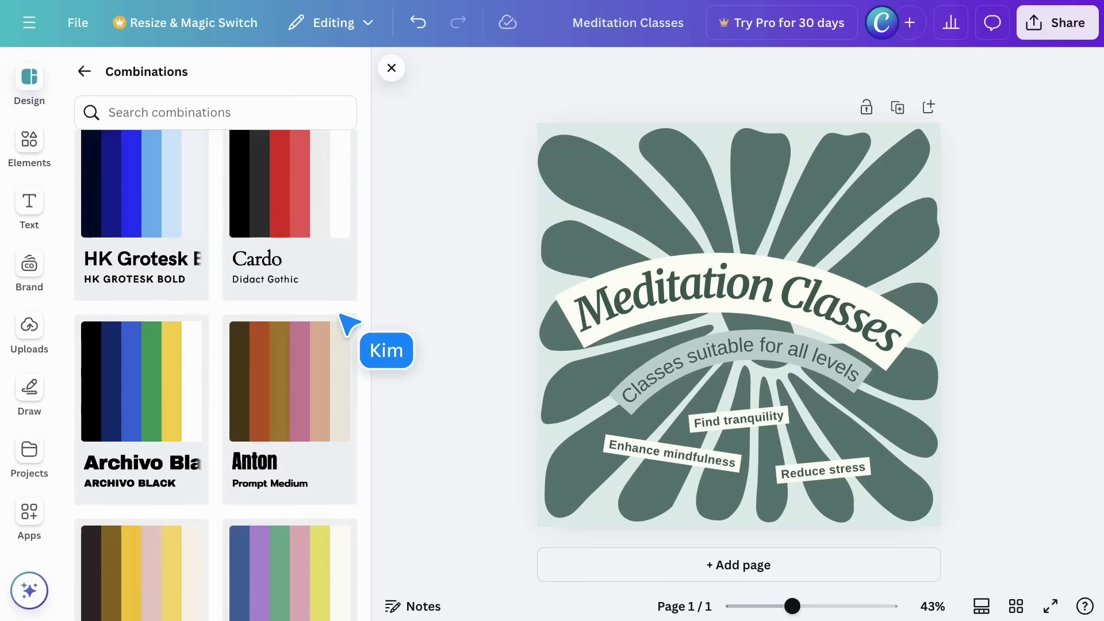
scroll(340, 315, "down", 6)
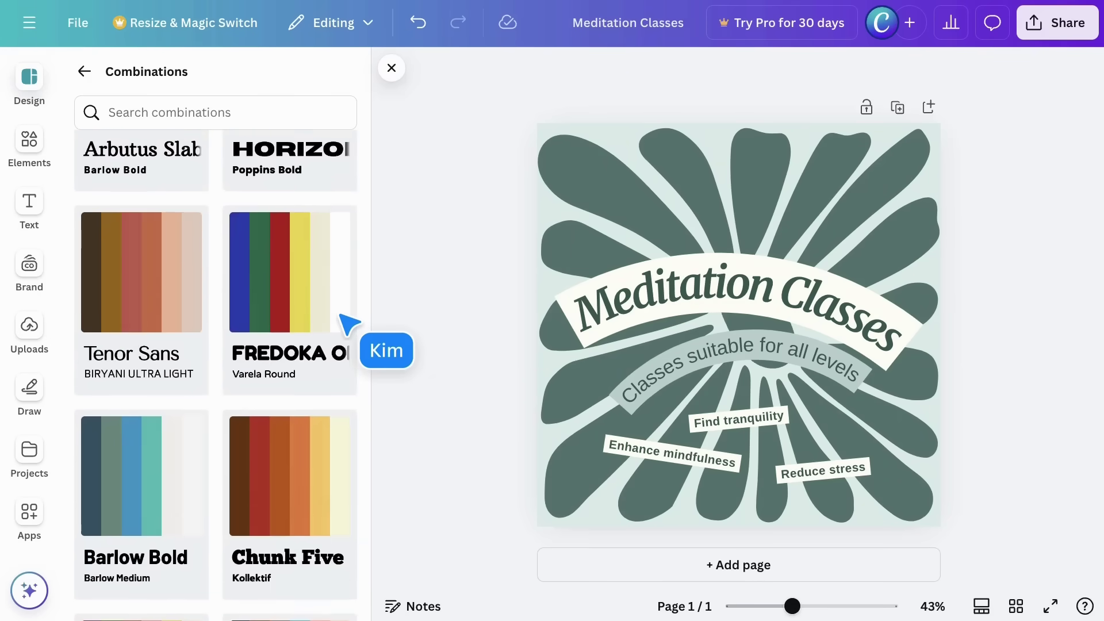
scroll(340, 315, "down", 10)
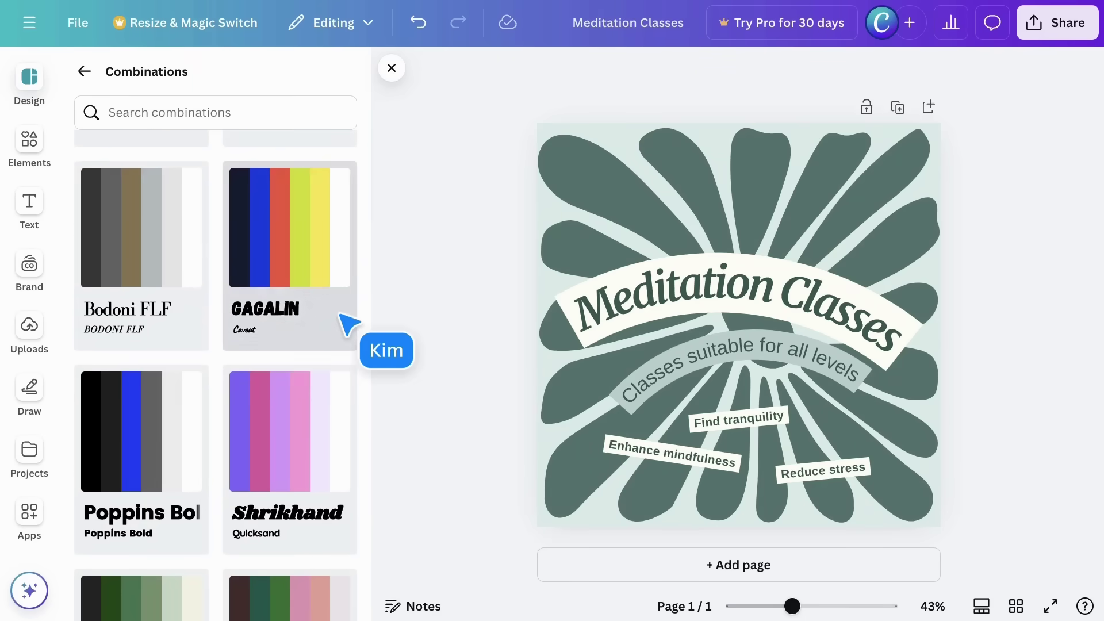
left_click(30, 204)
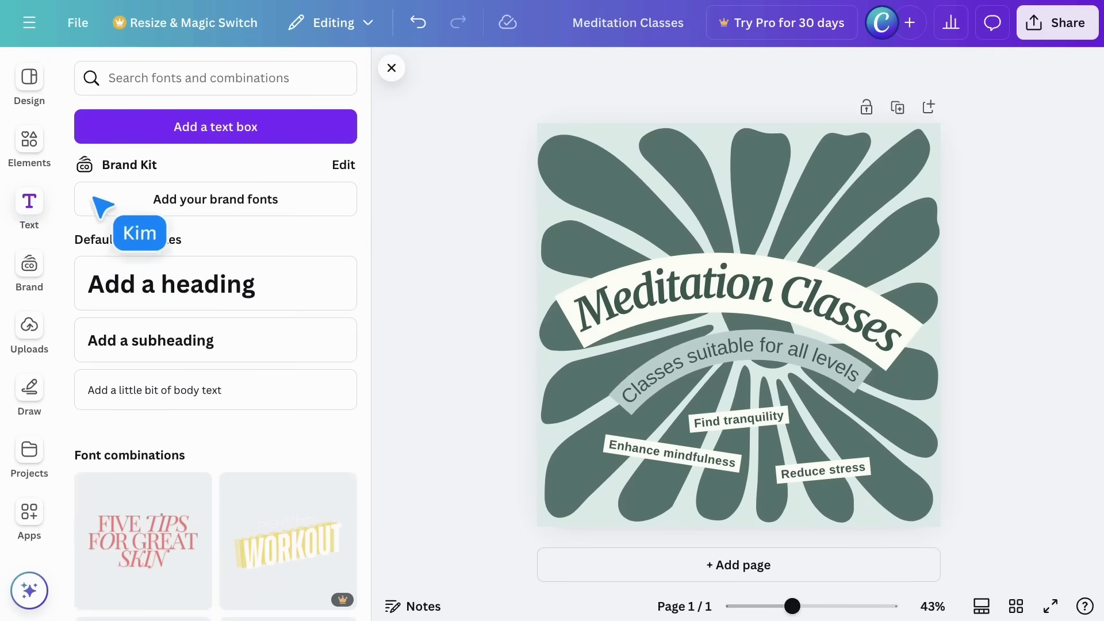
scroll(349, 308, "down", 5)
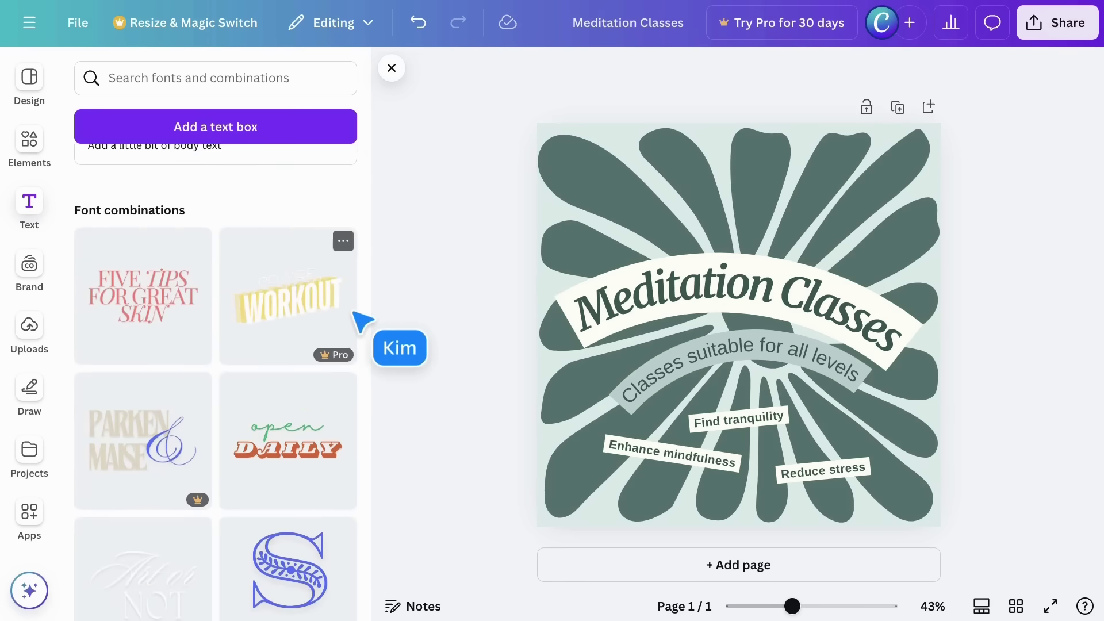
scroll(354, 315, "down", 8)
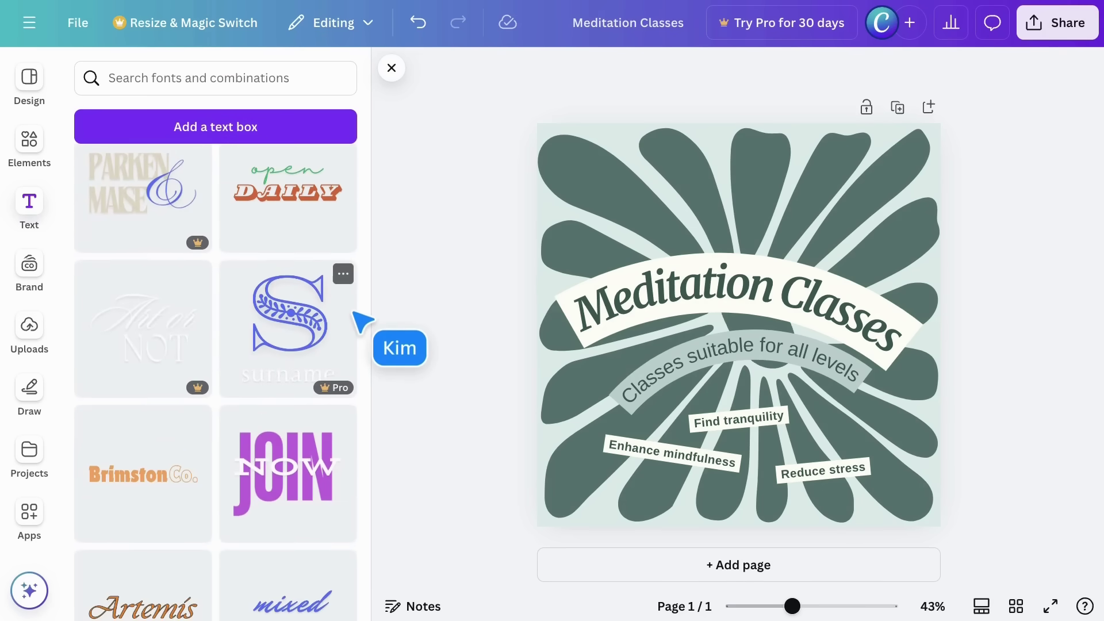
scroll(354, 315, "down", 6)
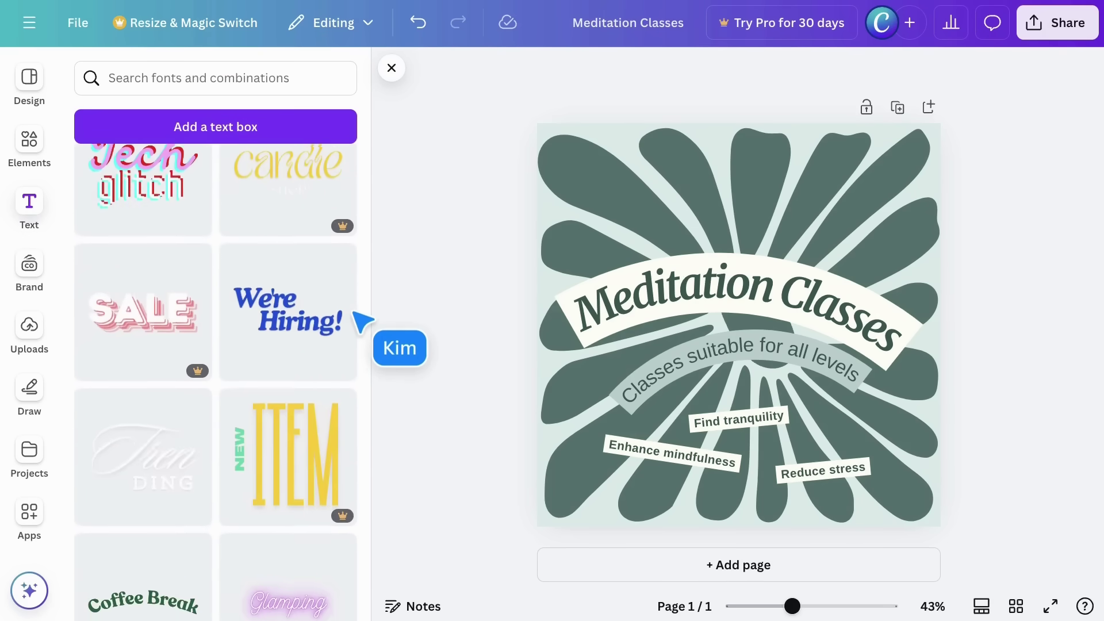
scroll(354, 315, "down", 5)
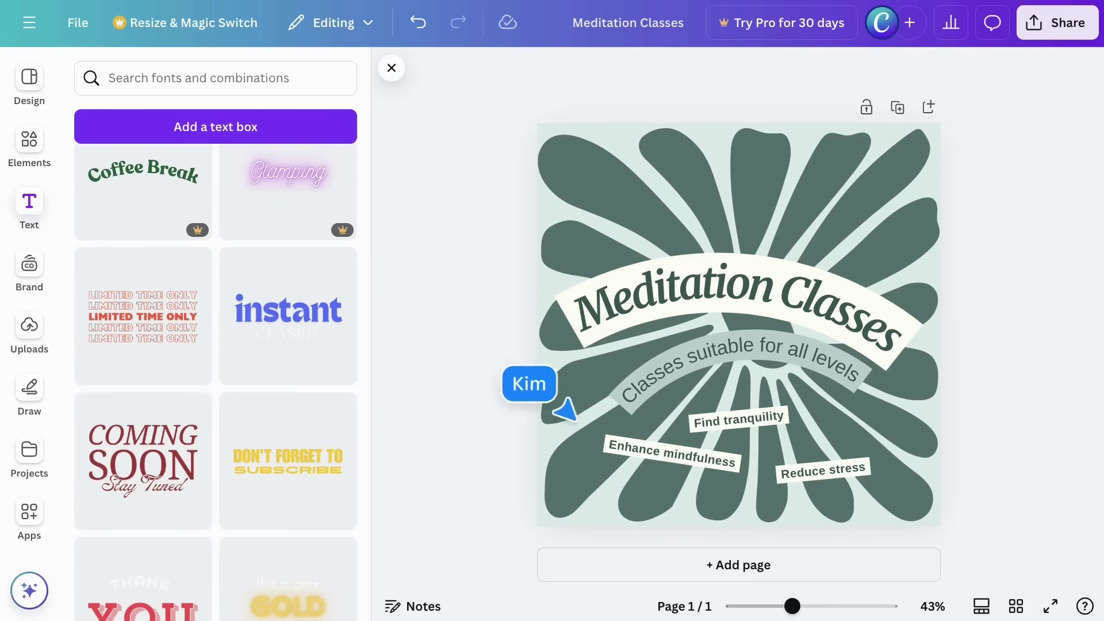
Add page 2 with the 'instant CLASSIC' combination retyped as 'meditation' above 'CLASSES'
left_click(632, 564)
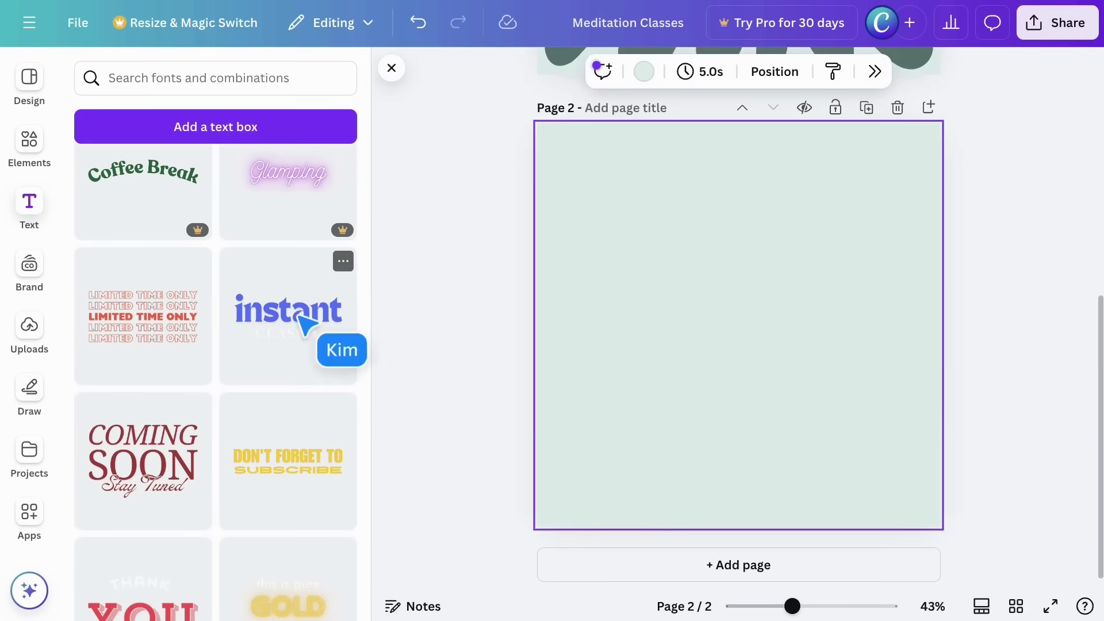
left_click(317, 335)
double_click(745, 314)
type("meditation")
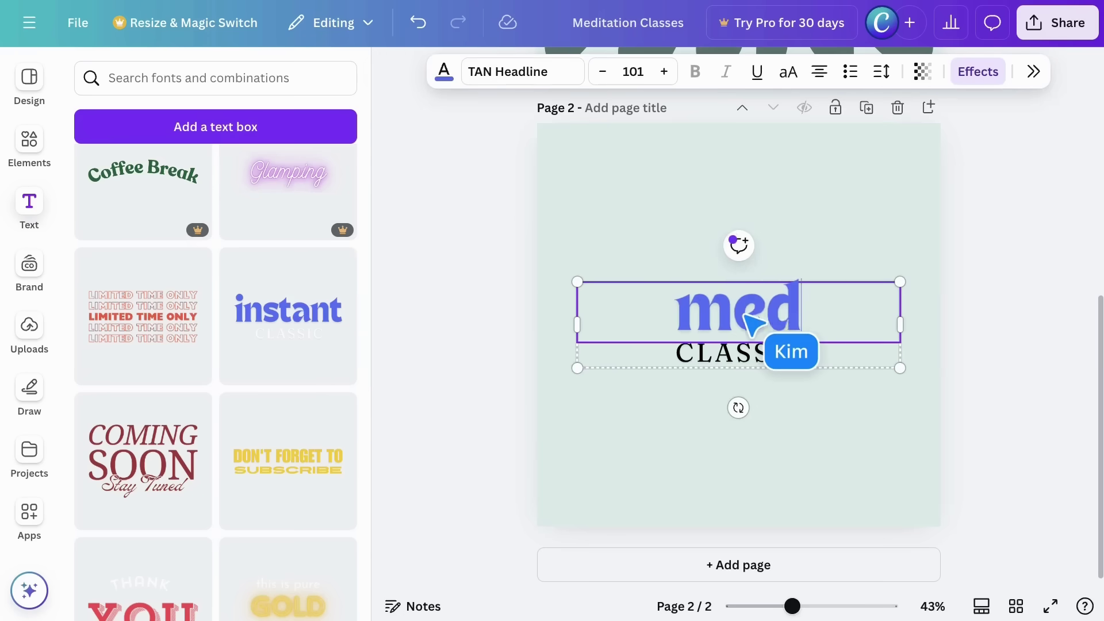
double_click(747, 354)
type("CLA")
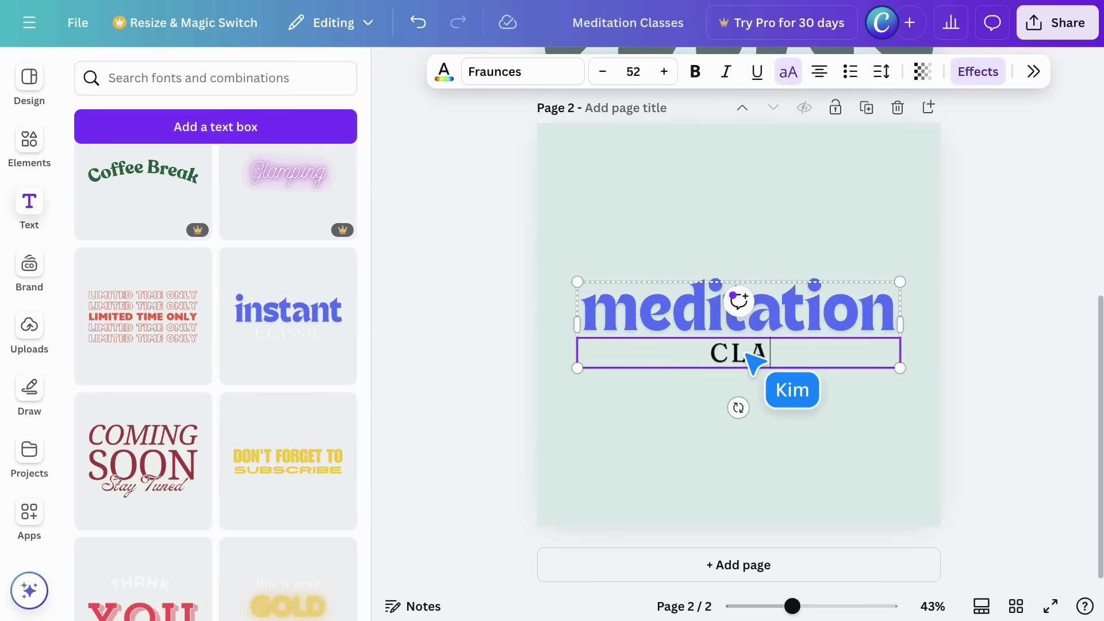
left_click(525, 320)
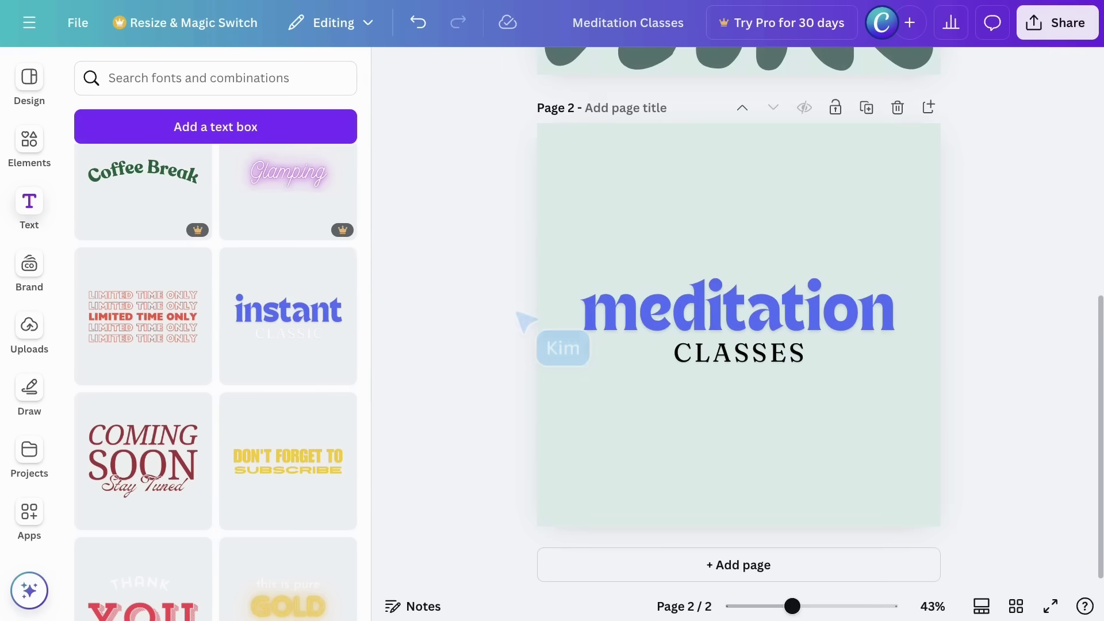